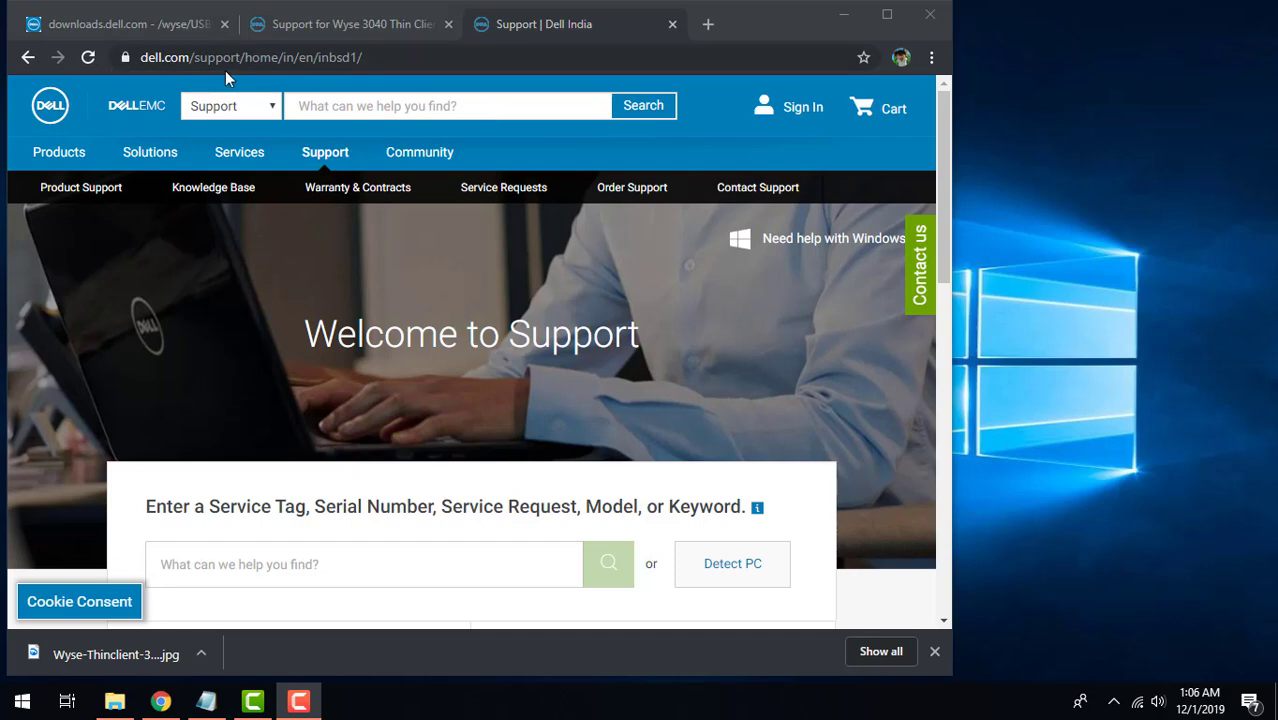
Scroll the Dell Support welcome page down to the product search box and the Recently Viewed Wyse 3040 Thin.
{"action": "scroll", "coordinate": [388, 462], "scroll_direction": "down", "scroll_amount": 2}
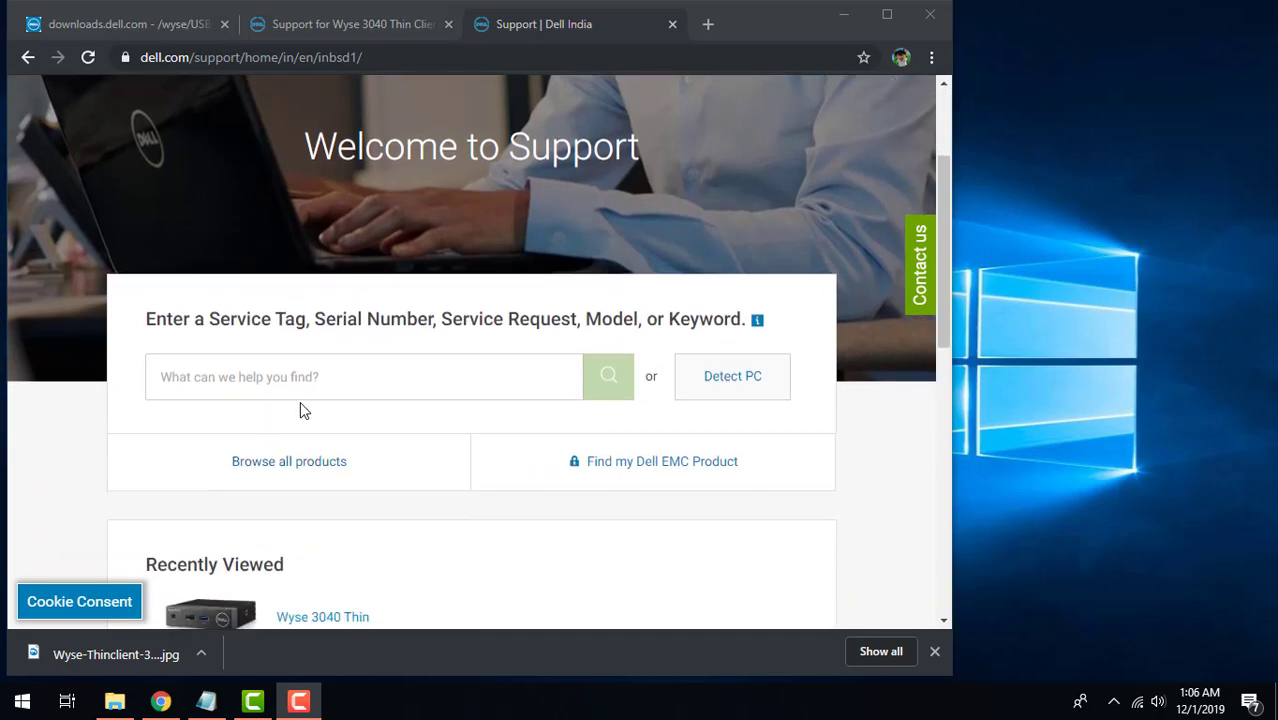
Bring up the Wyse 3040 Thin Client support page and scroll to its ThinOS 8.6_206 driver packages.
{"action": "left_click", "coordinate": [166, 383]}
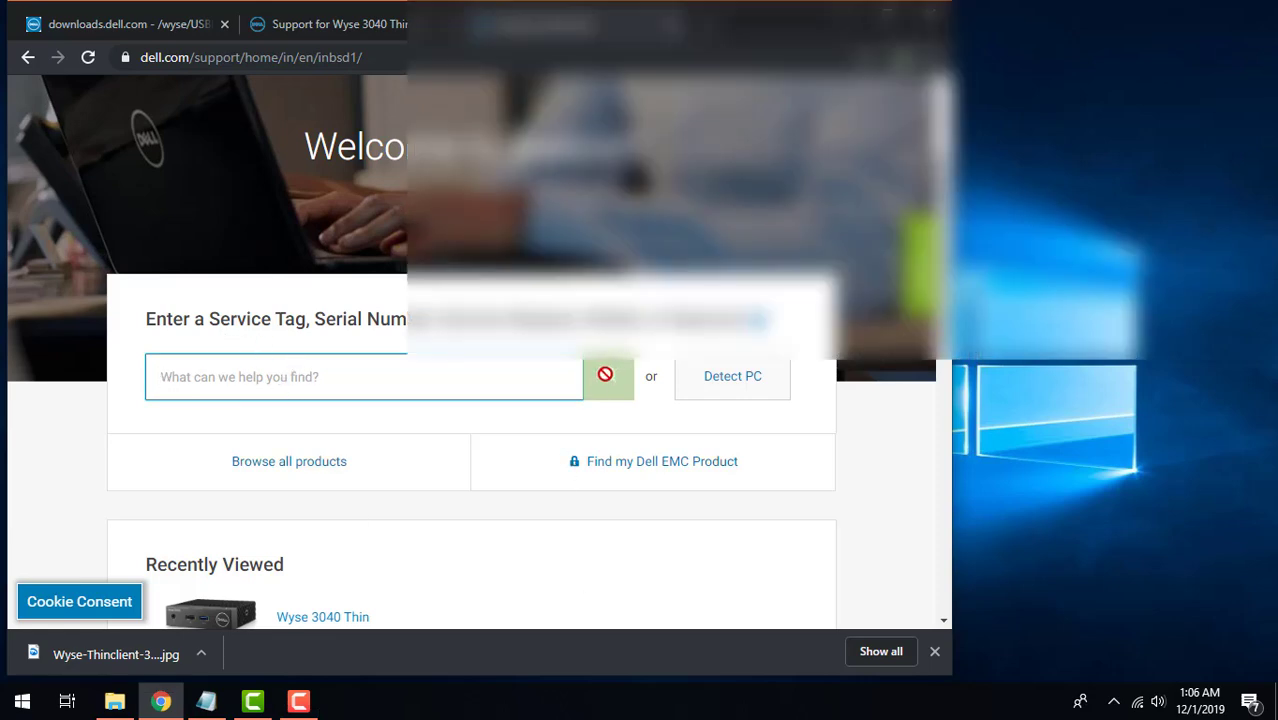
{"action": "left_click", "coordinate": [340, 26]}
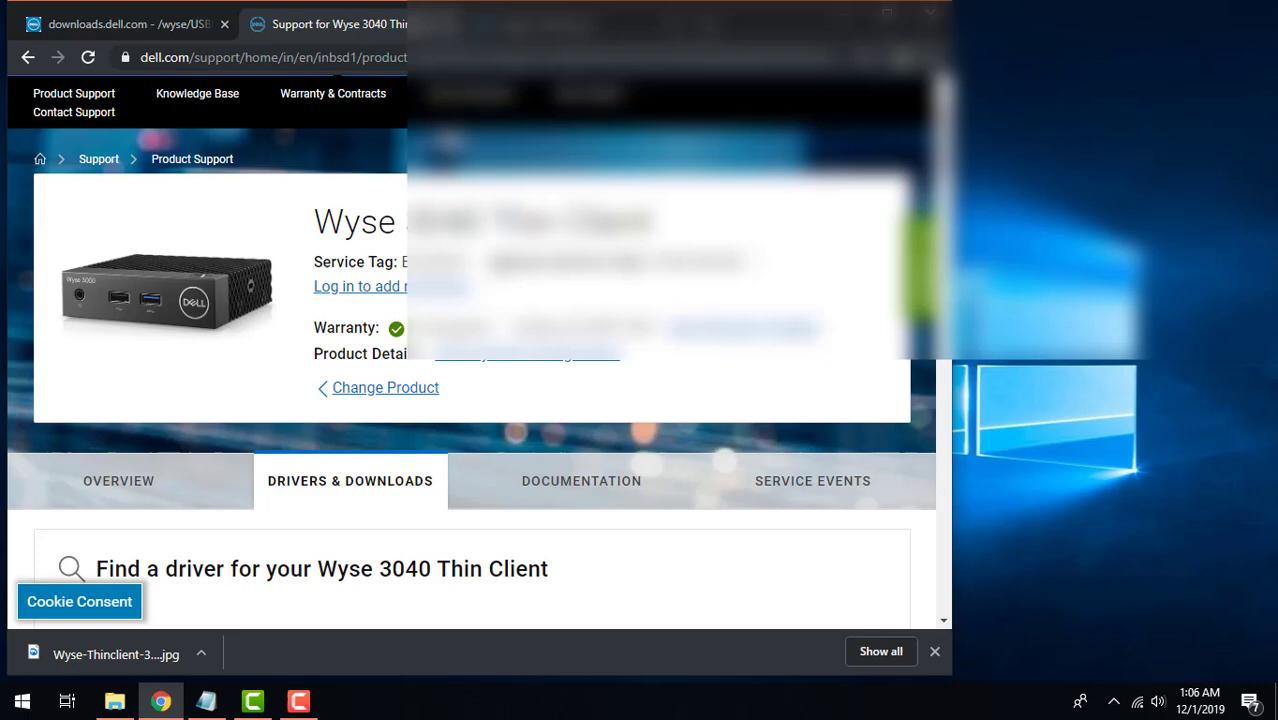
{"action": "scroll", "coordinate": [365, 277], "scroll_direction": "down", "scroll_amount": 6}
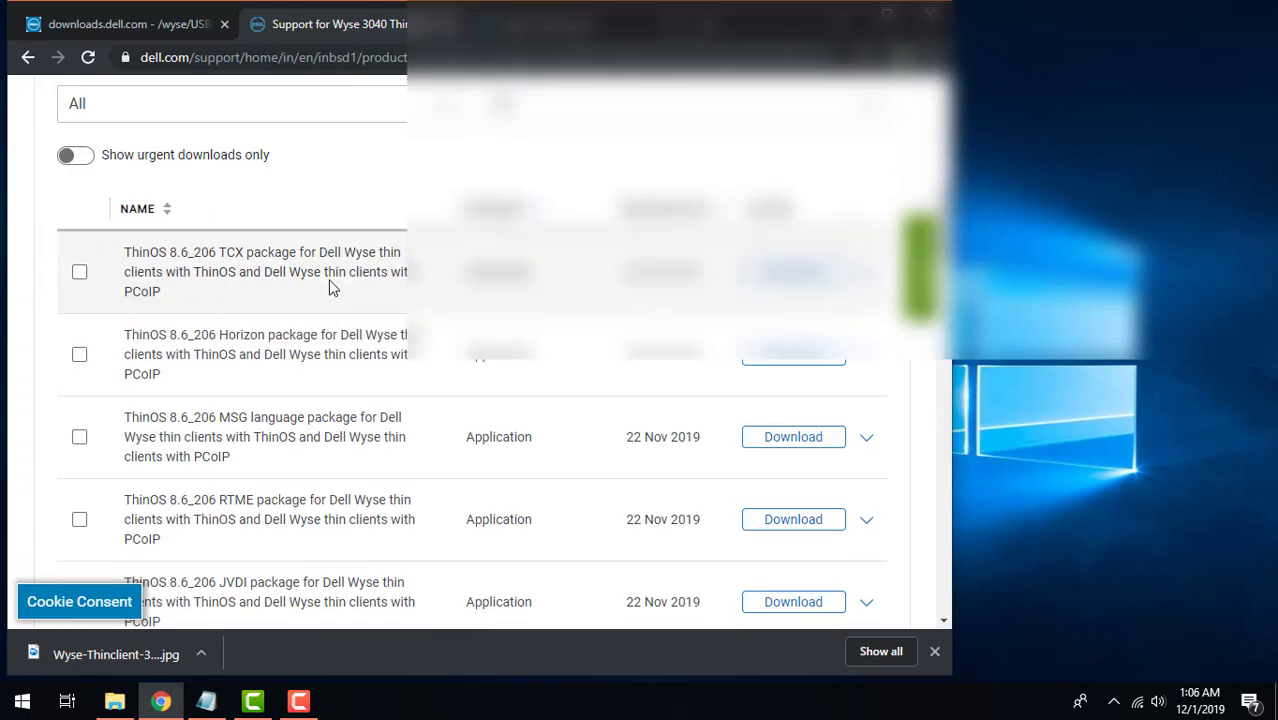
{"action": "scroll", "coordinate": [331, 280], "scroll_direction": "up", "scroll_amount": 5}
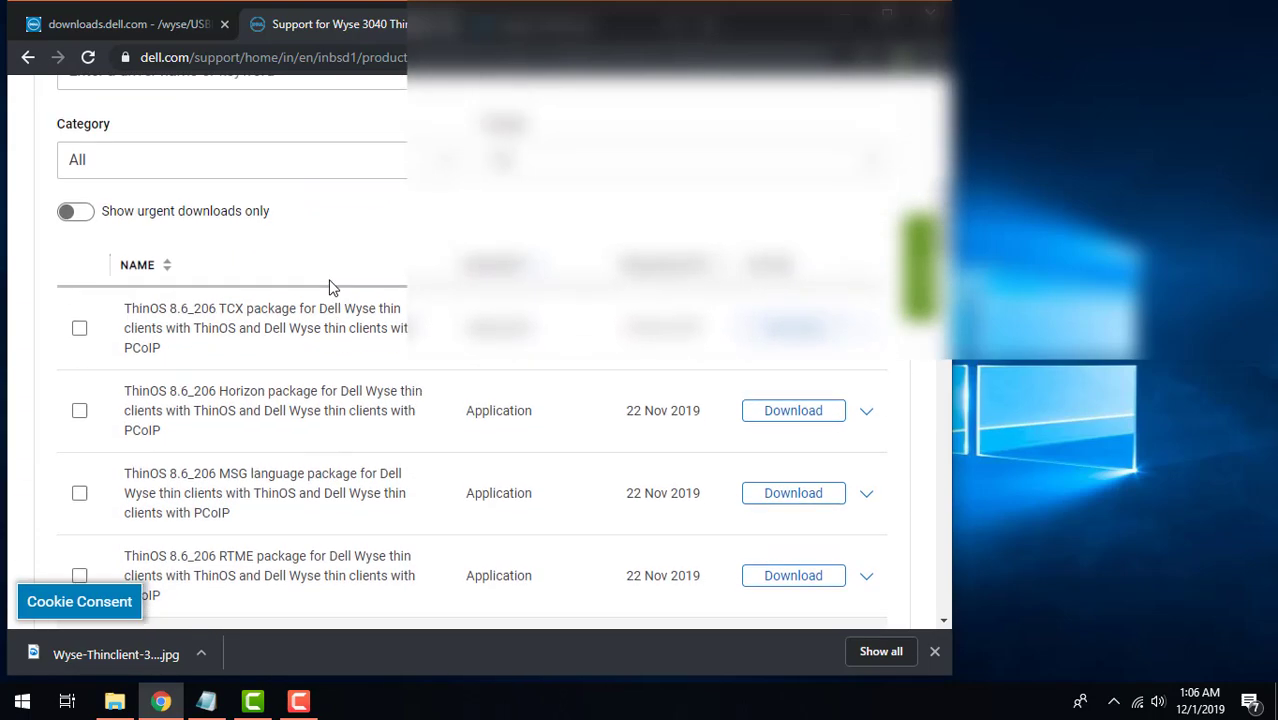
{"action": "scroll", "coordinate": [331, 280], "scroll_direction": "down", "scroll_amount": 4}
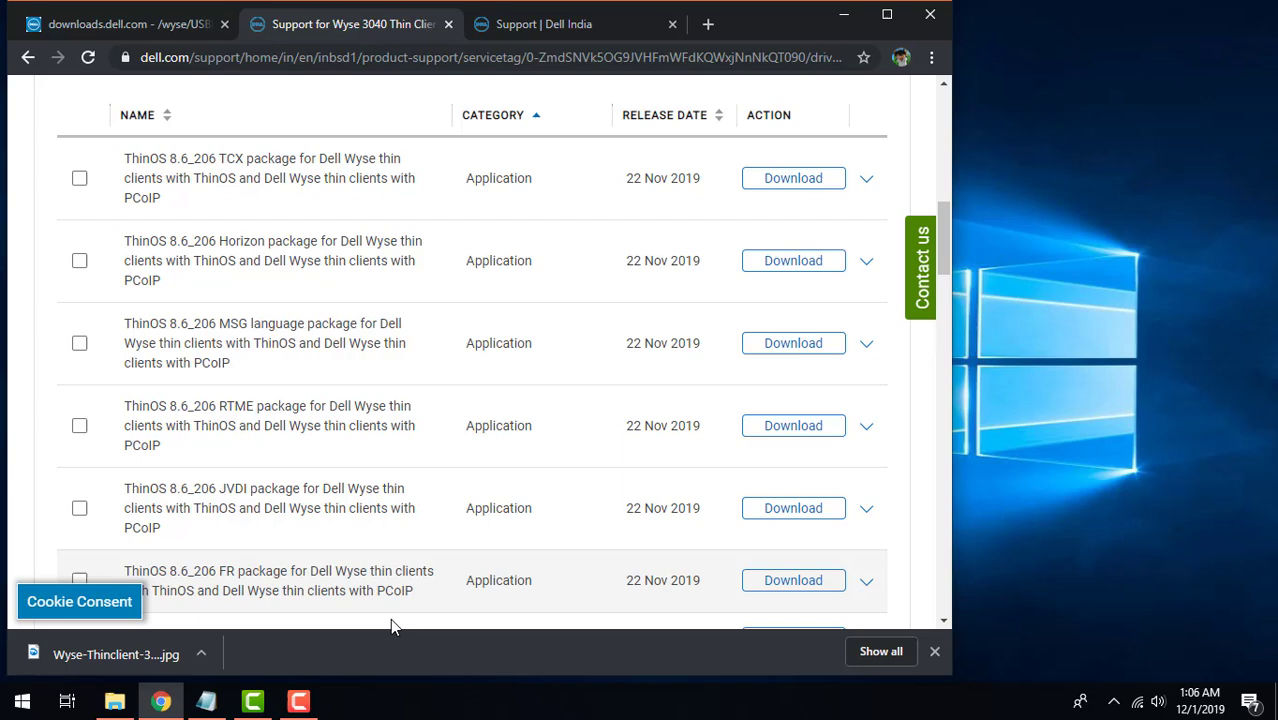
{"action": "left_click", "coordinate": [298, 701]}
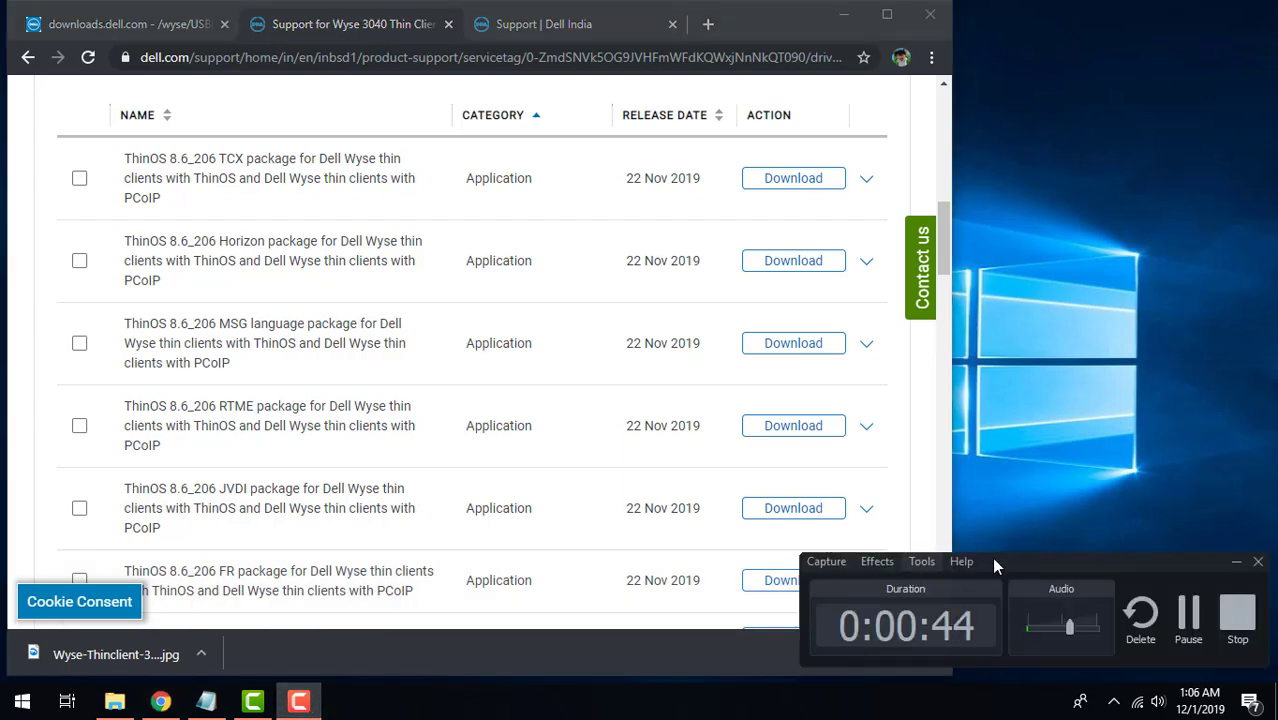
{"action": "left_click", "coordinate": [1236, 561]}
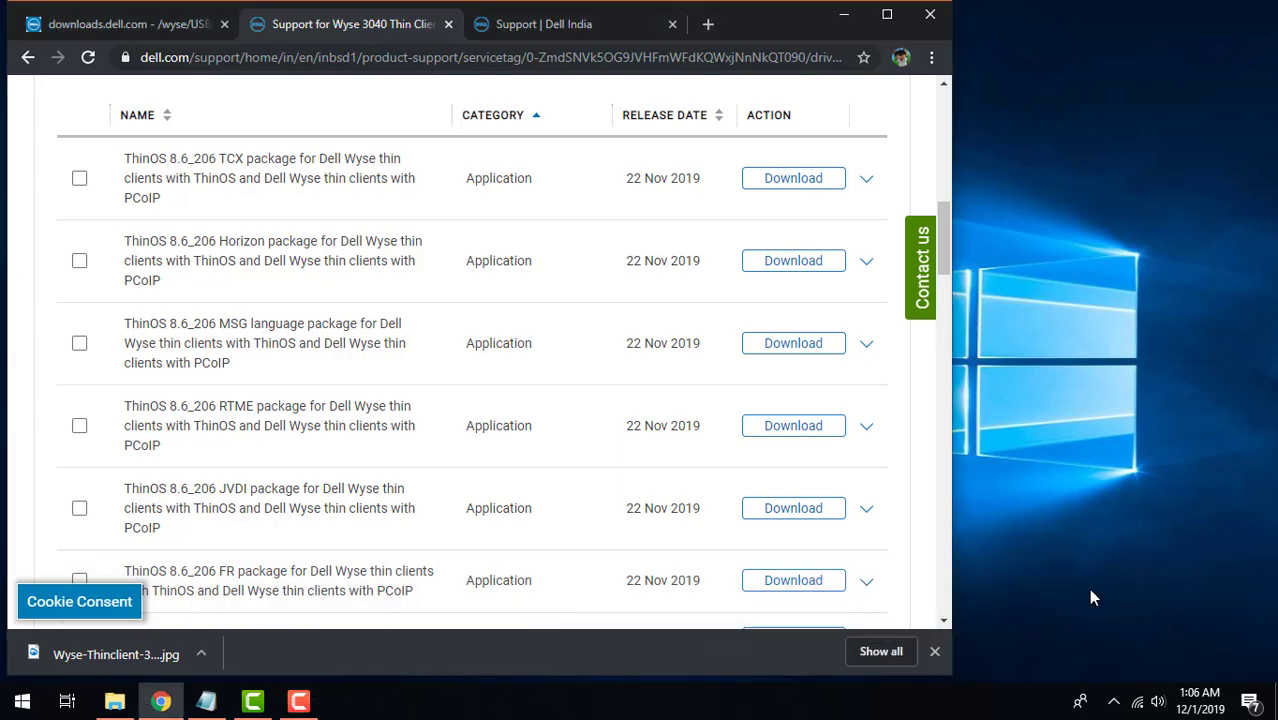
Switch to the downloads.dell.com /wyse/USBFT/ firmware listing.
{"action": "left_click", "coordinate": [78, 22]}
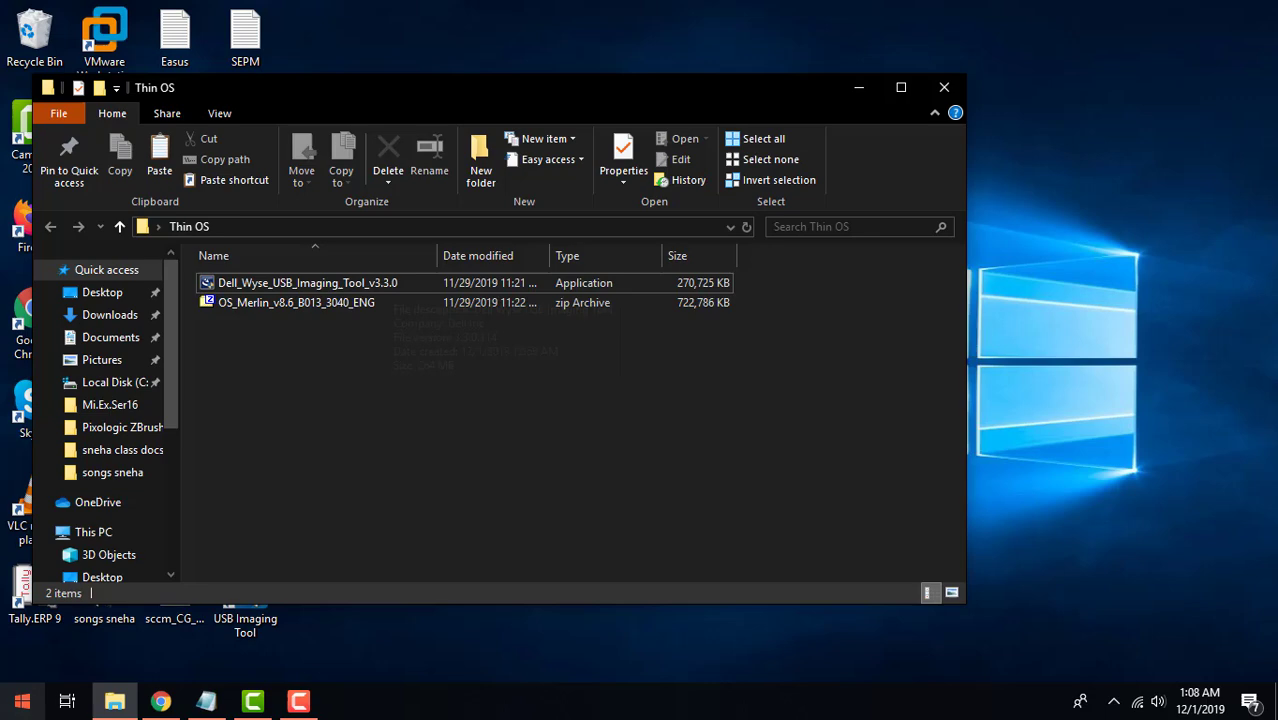
Extract the OS_Merlin_v8.6_B013_3040_ENG zip with 7-Zip into its own folder and open it.
{"action": "left_click", "coordinate": [22, 701]}
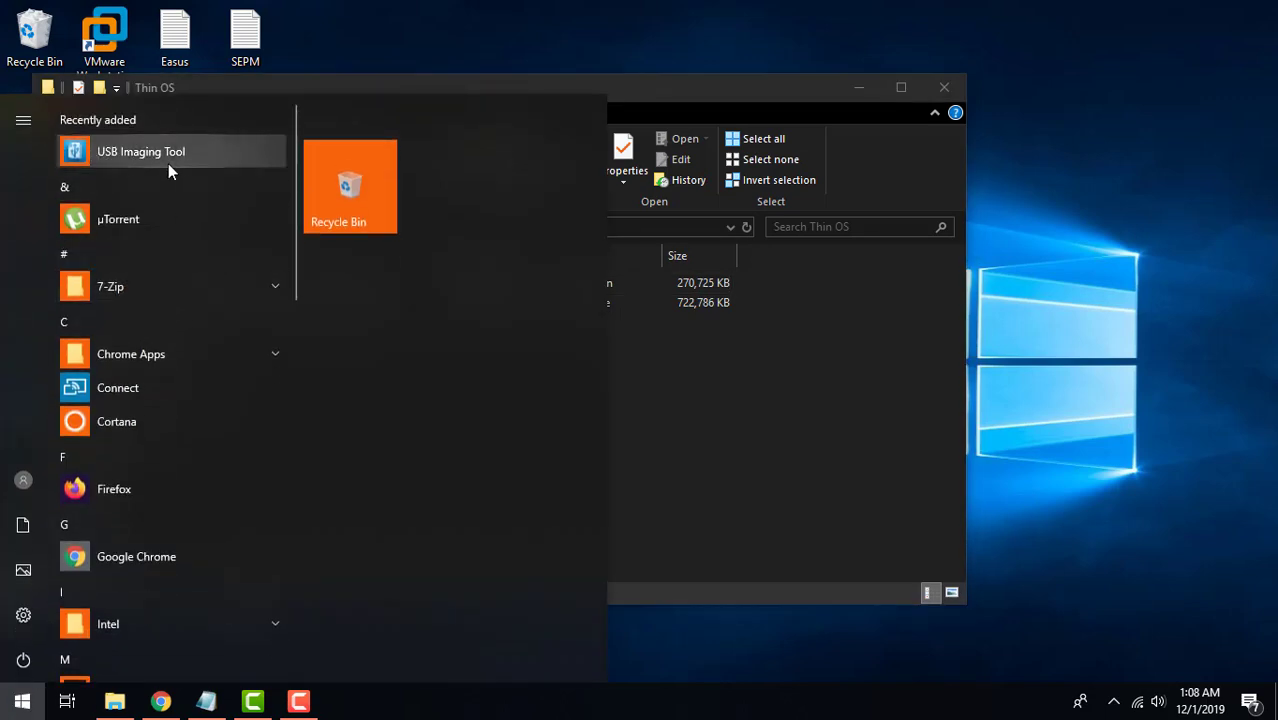
{"action": "left_click", "coordinate": [842, 470]}
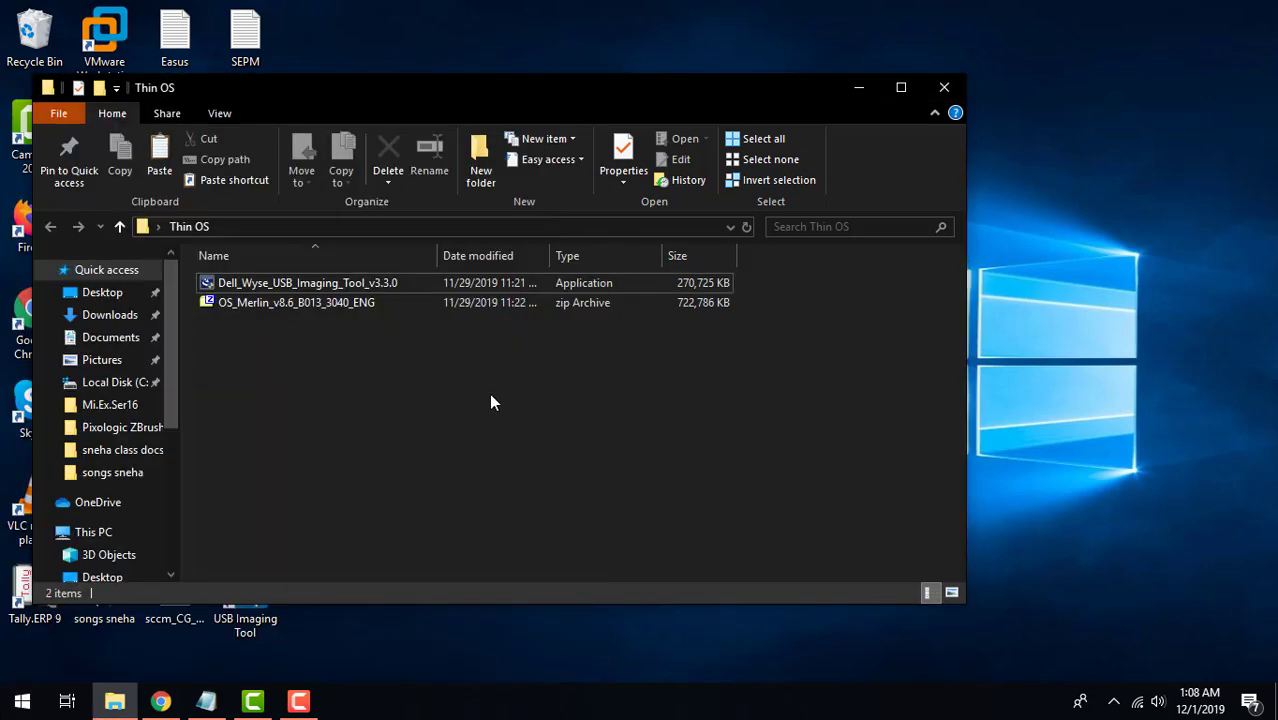
{"action": "left_click", "coordinate": [294, 303]}
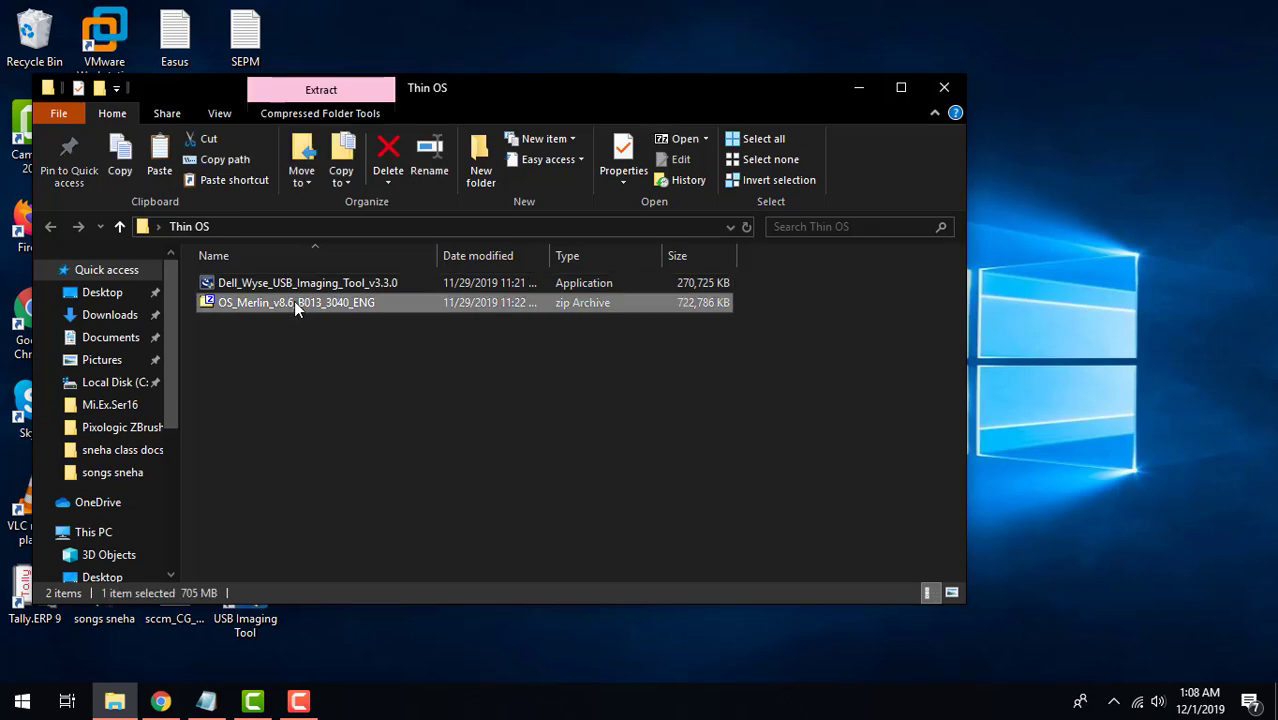
{"action": "right_click", "coordinate": [293, 302]}
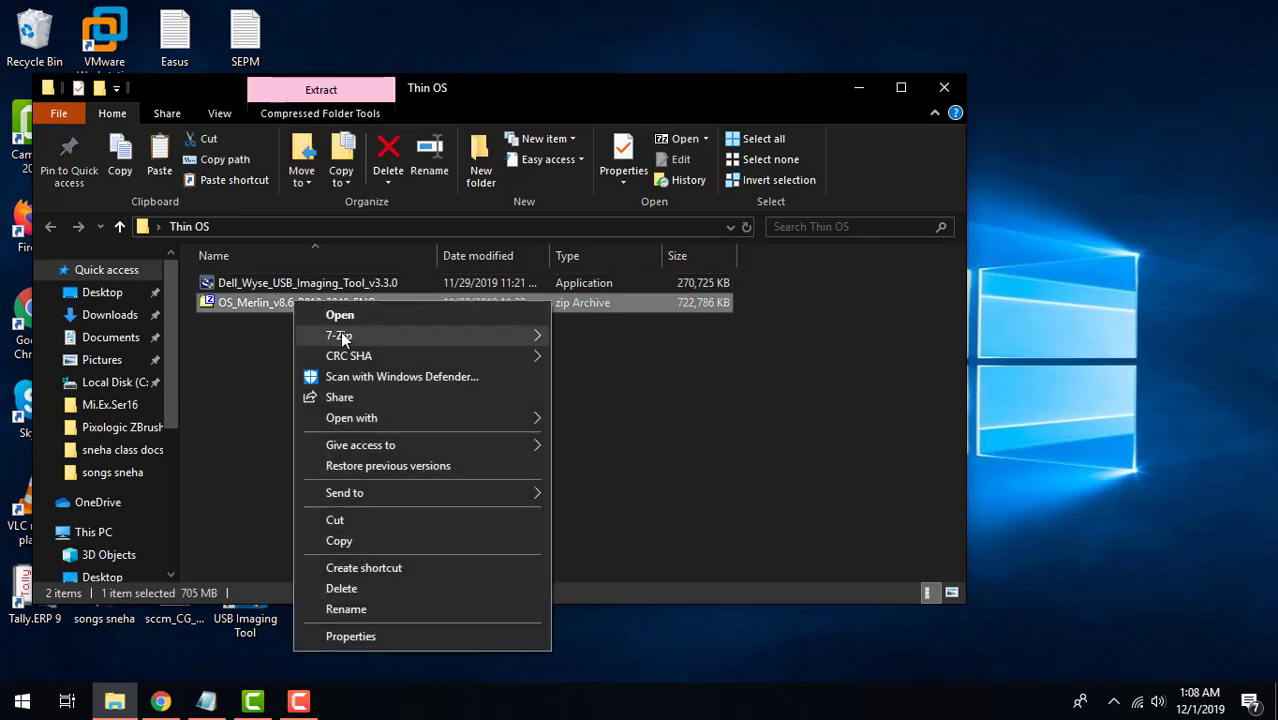
{"action": "mouse_move", "coordinate": [340, 335]}
{"action": "left_click", "coordinate": [672, 419]}
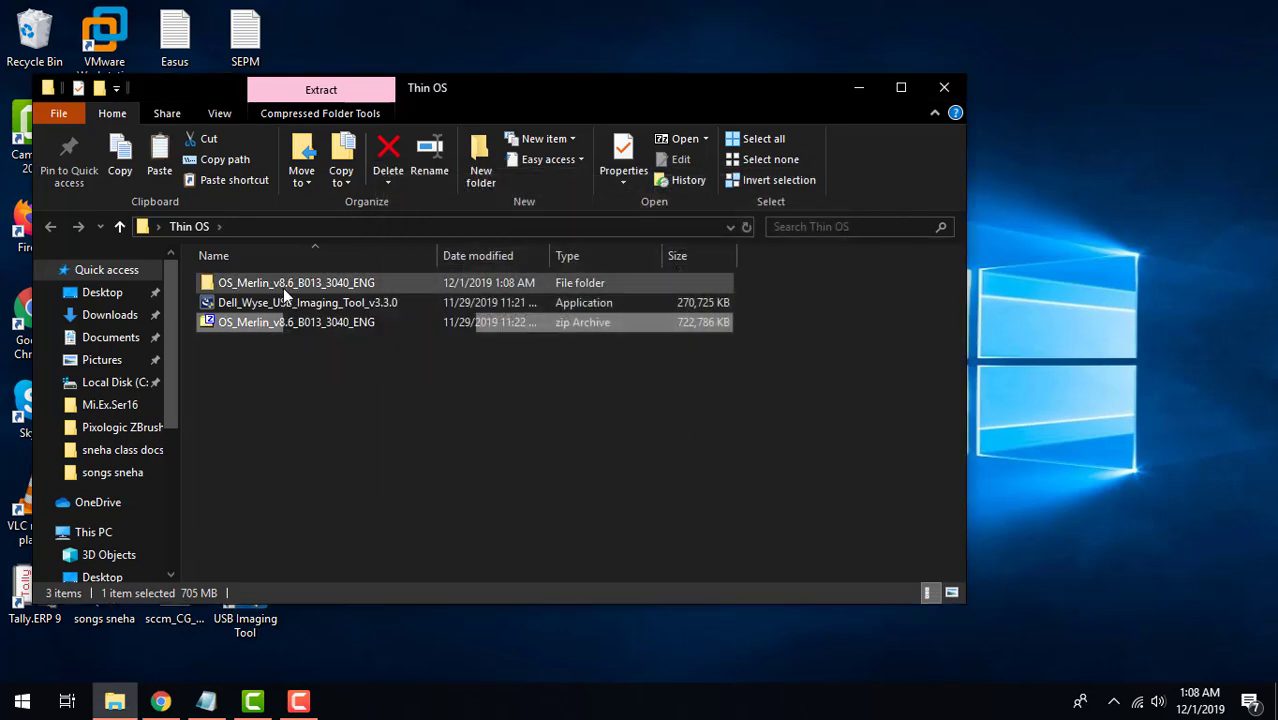
{"action": "double_click", "coordinate": [283, 288]}
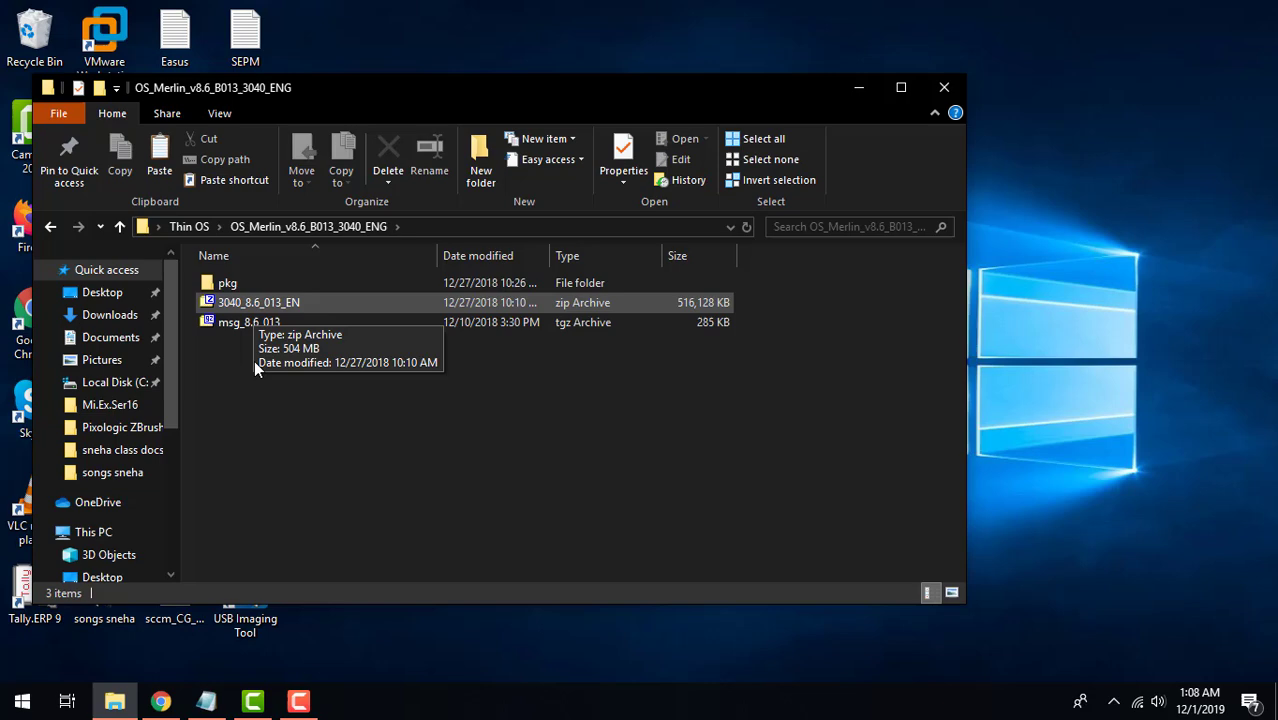
Extract the 3040_8.6_013_EN zip into its own folder and open it.
{"action": "right_click", "coordinate": [268, 305]}
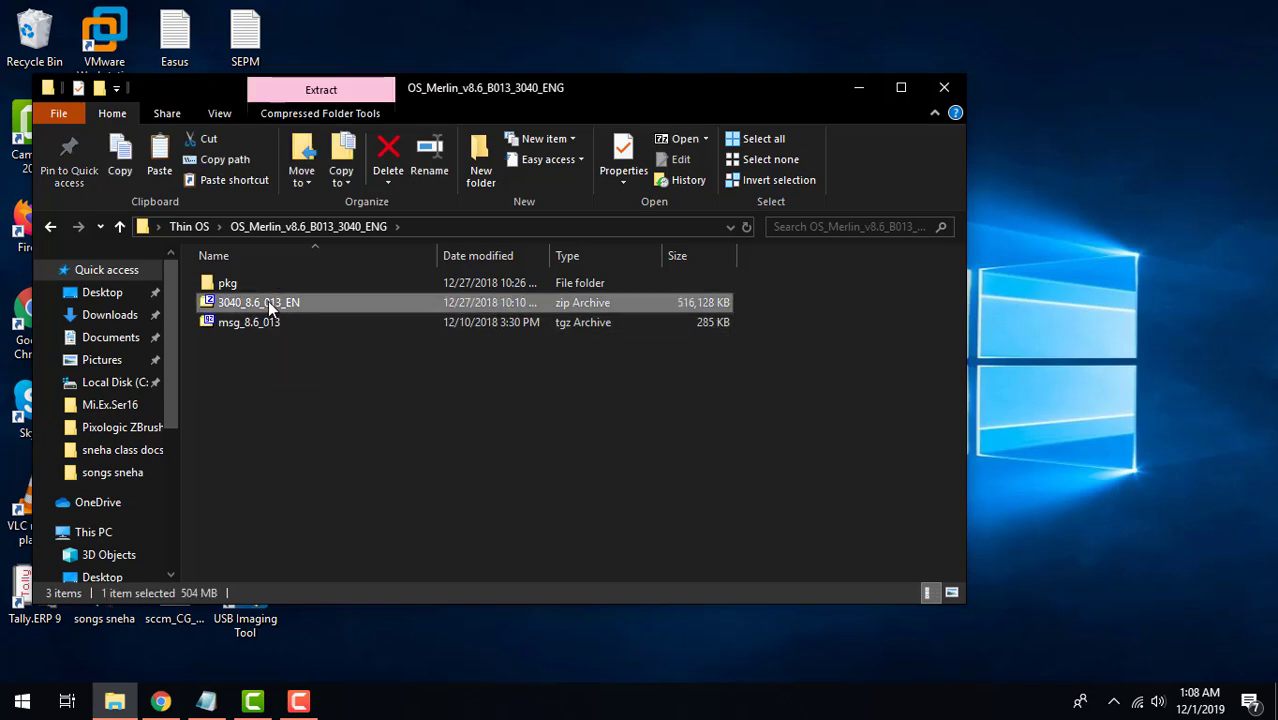
{"action": "mouse_move", "coordinate": [450, 337]}
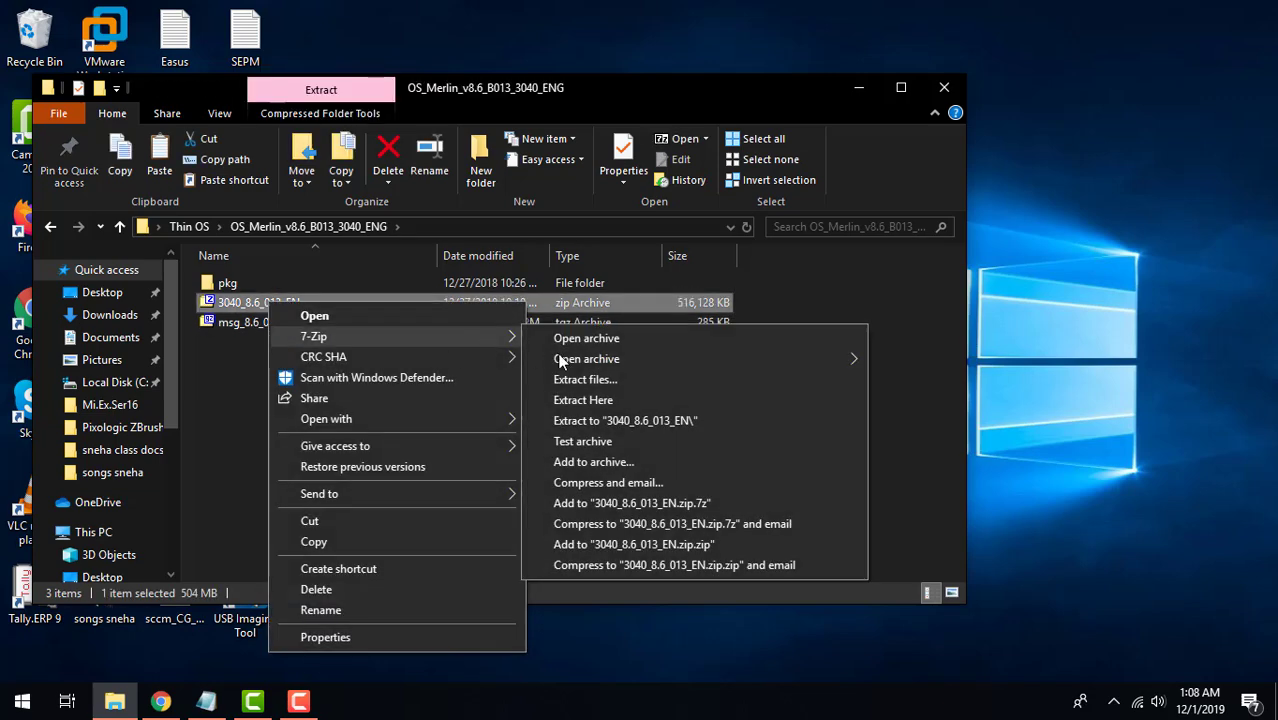
{"action": "left_click", "coordinate": [614, 417]}
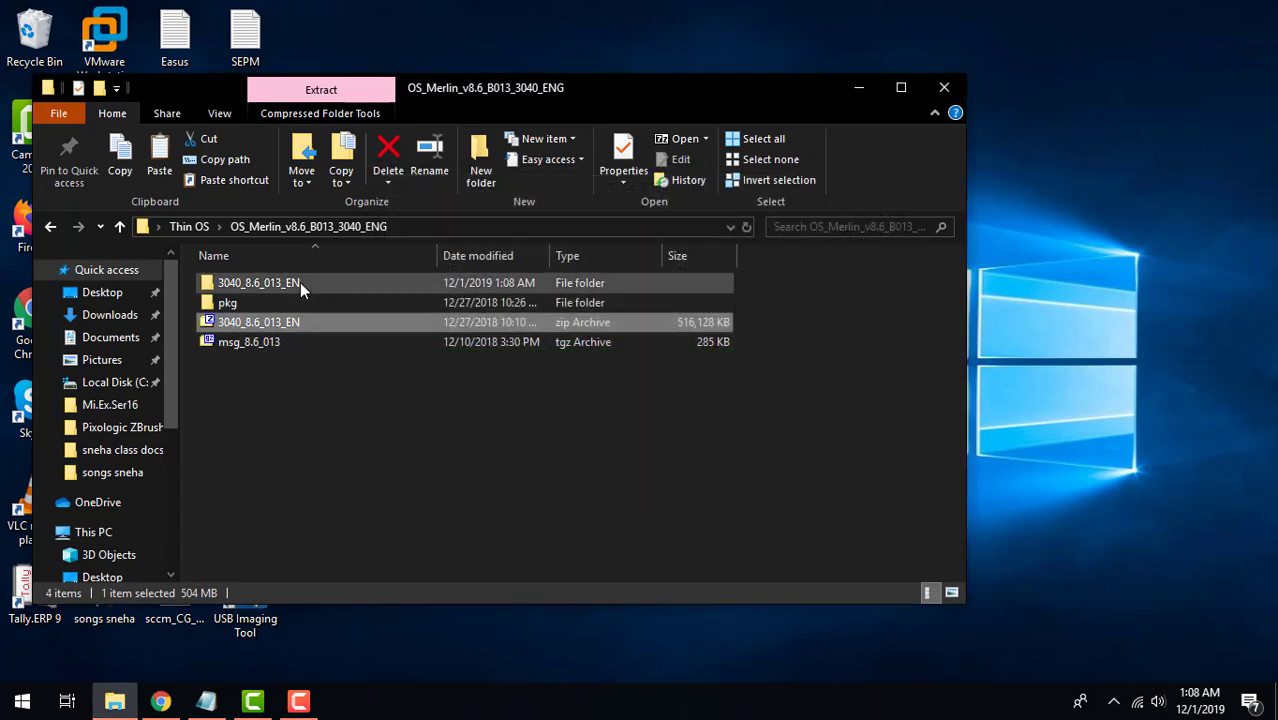
{"action": "double_click", "coordinate": [300, 282]}
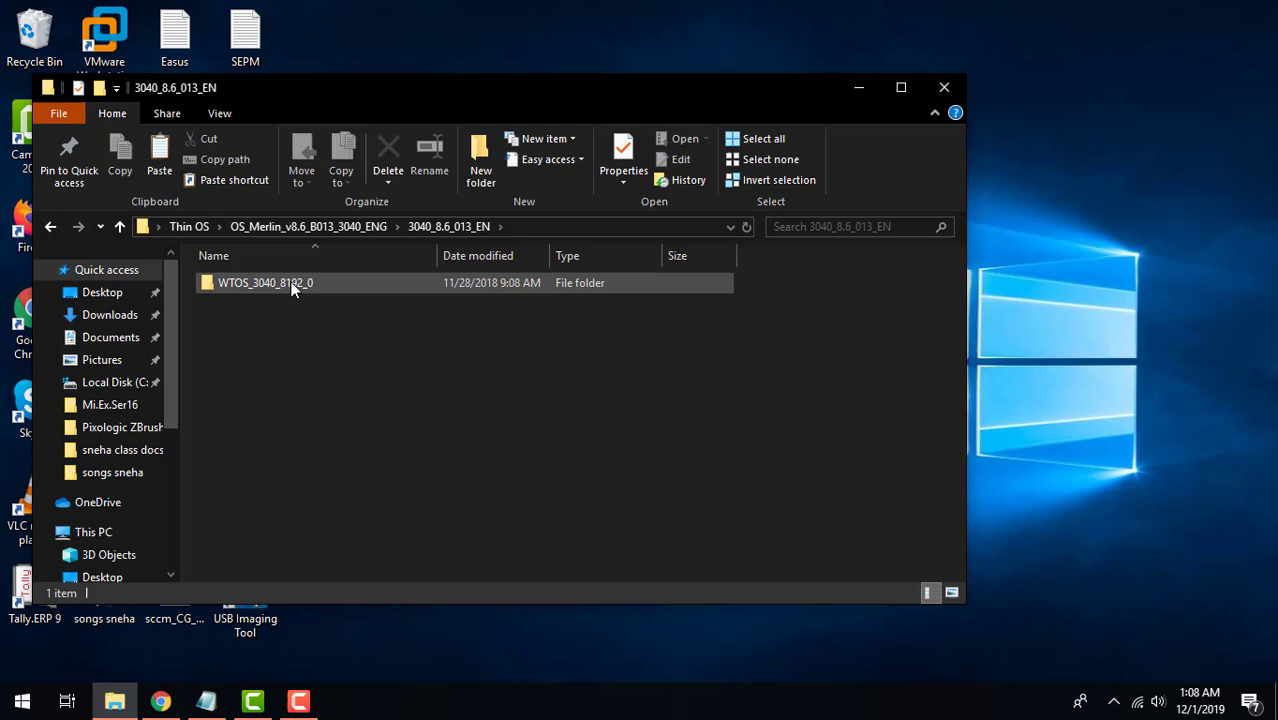
Go down through the nested WTOS_3040_8192_0 folders to the one holding commandsXml and part1Image files.
{"action": "mouse_move", "coordinate": [292, 288]}
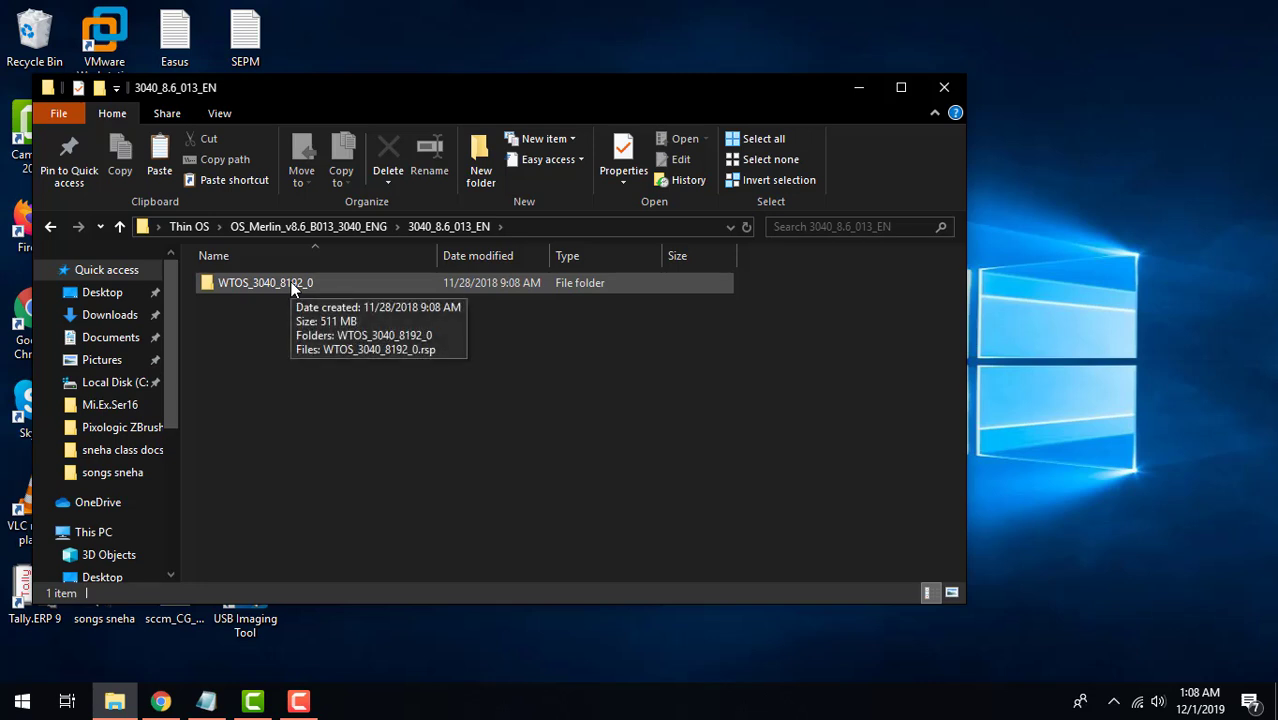
{"action": "double_click", "coordinate": [292, 284]}
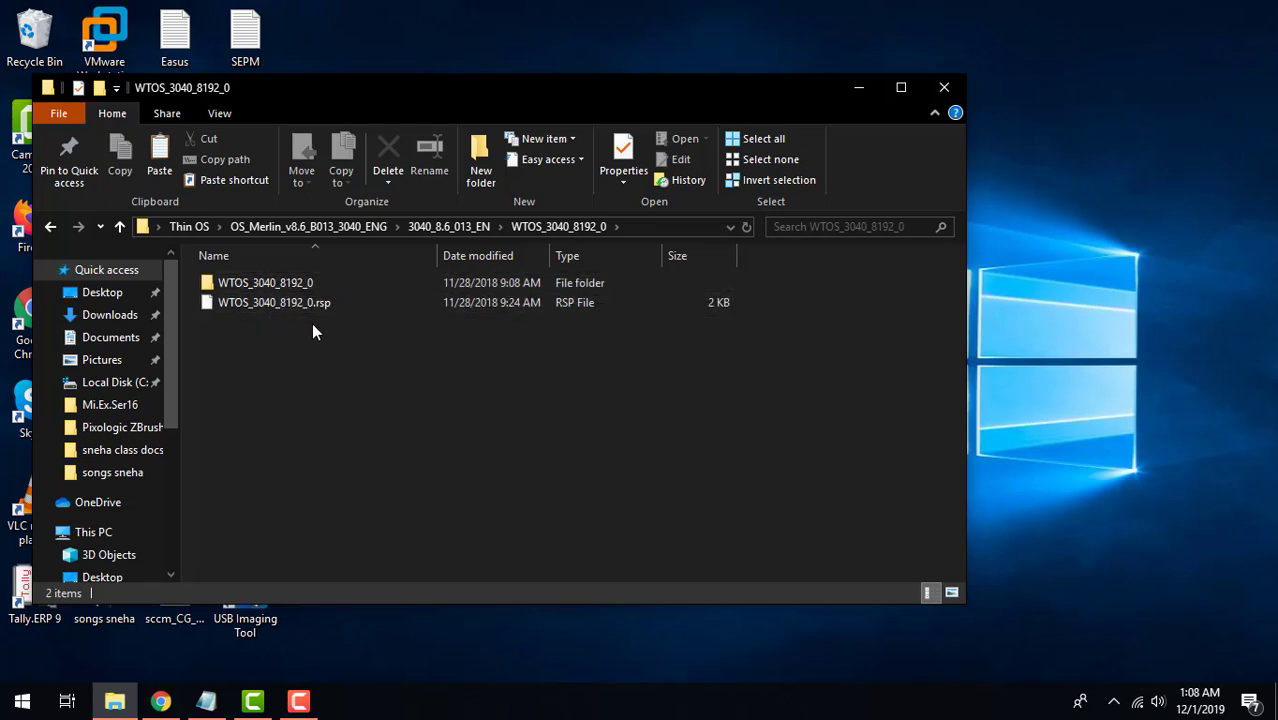
{"action": "double_click", "coordinate": [283, 285]}
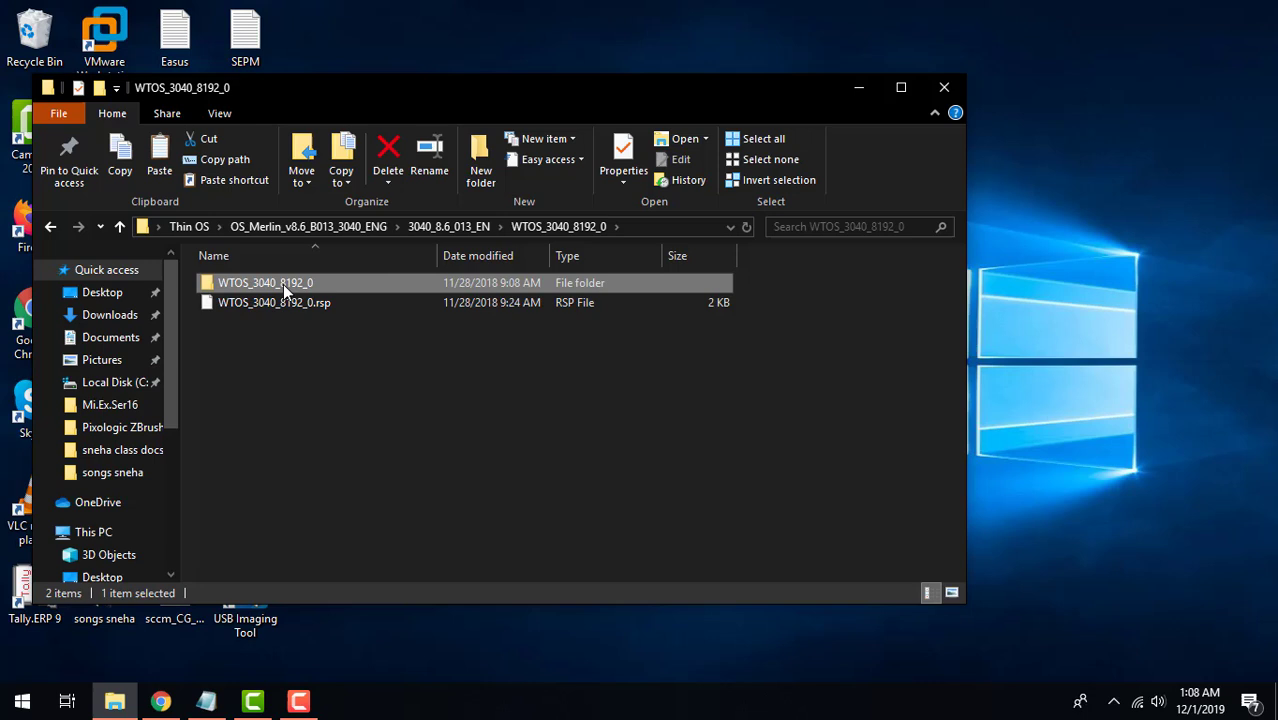
{"action": "double_click", "coordinate": [286, 287]}
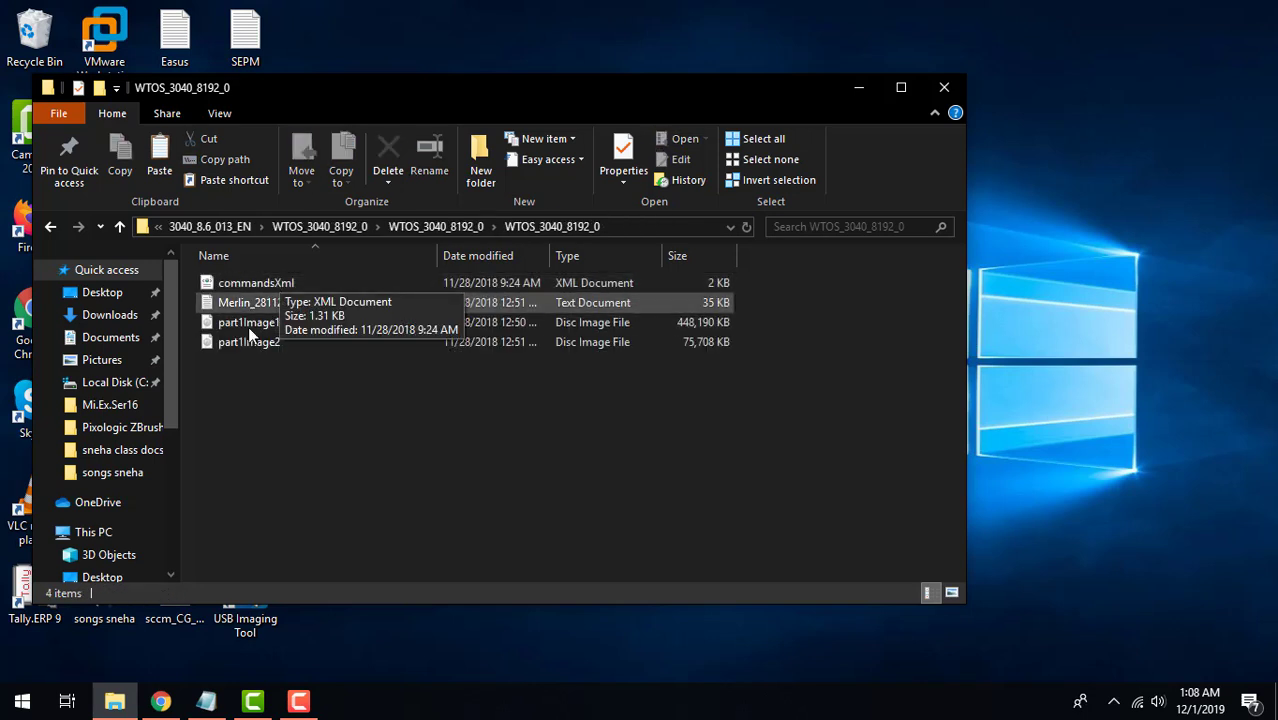
{"action": "key", "text": "super"}
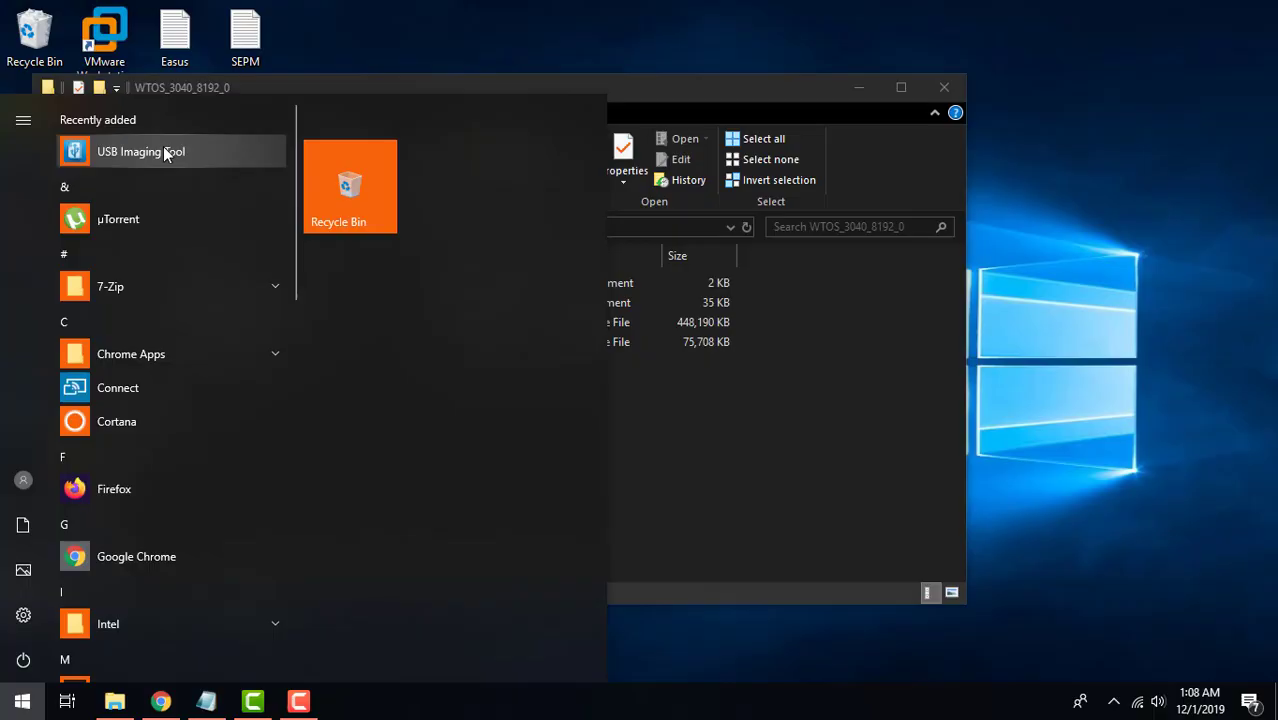
Launch the USB Imaging Tool, choose Image Push with 64 bit architecture, and start adding a new image.
{"action": "left_click", "coordinate": [166, 152]}
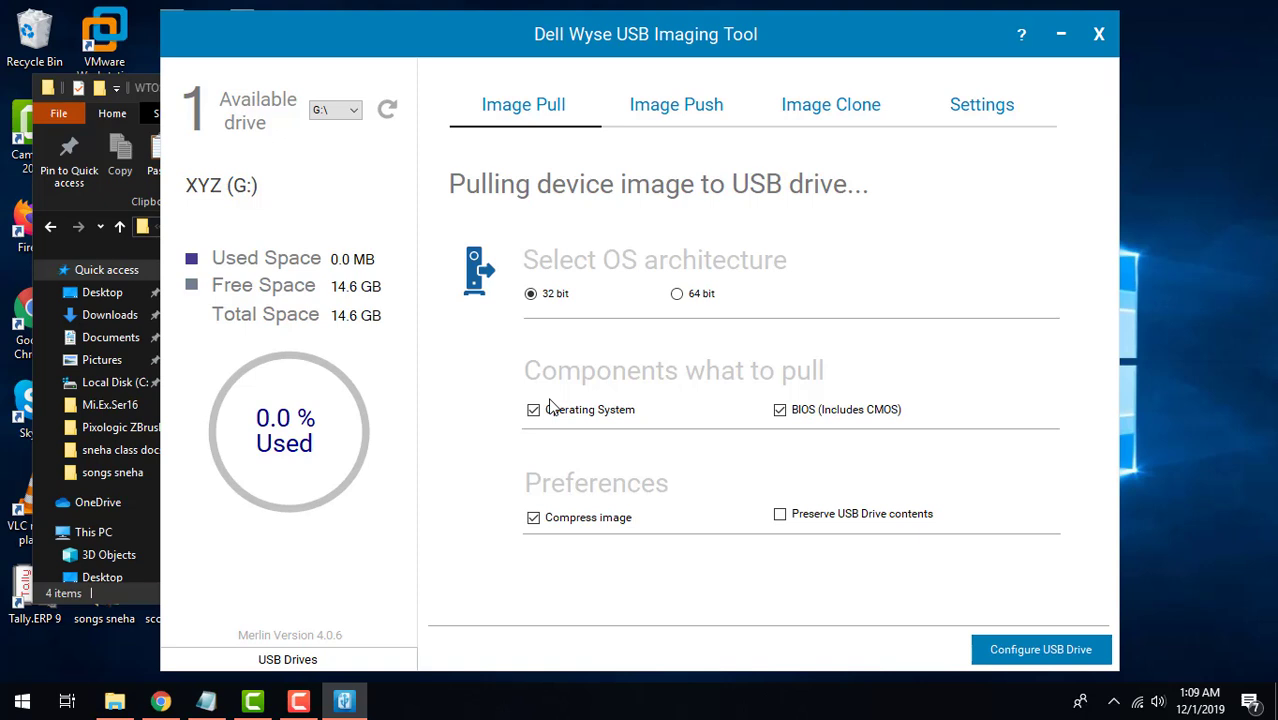
{"action": "key", "text": "ctrl+Tab"}
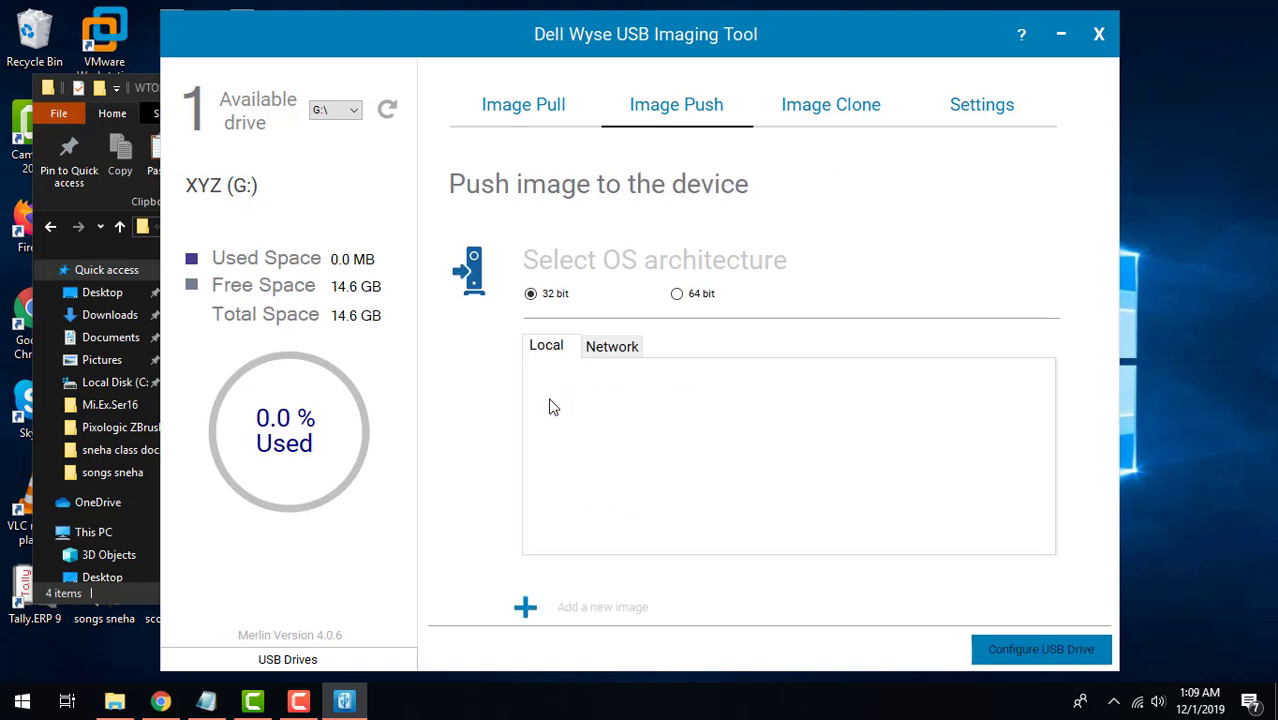
{"action": "key", "text": "Right"}
{"action": "key", "text": "Tab"}
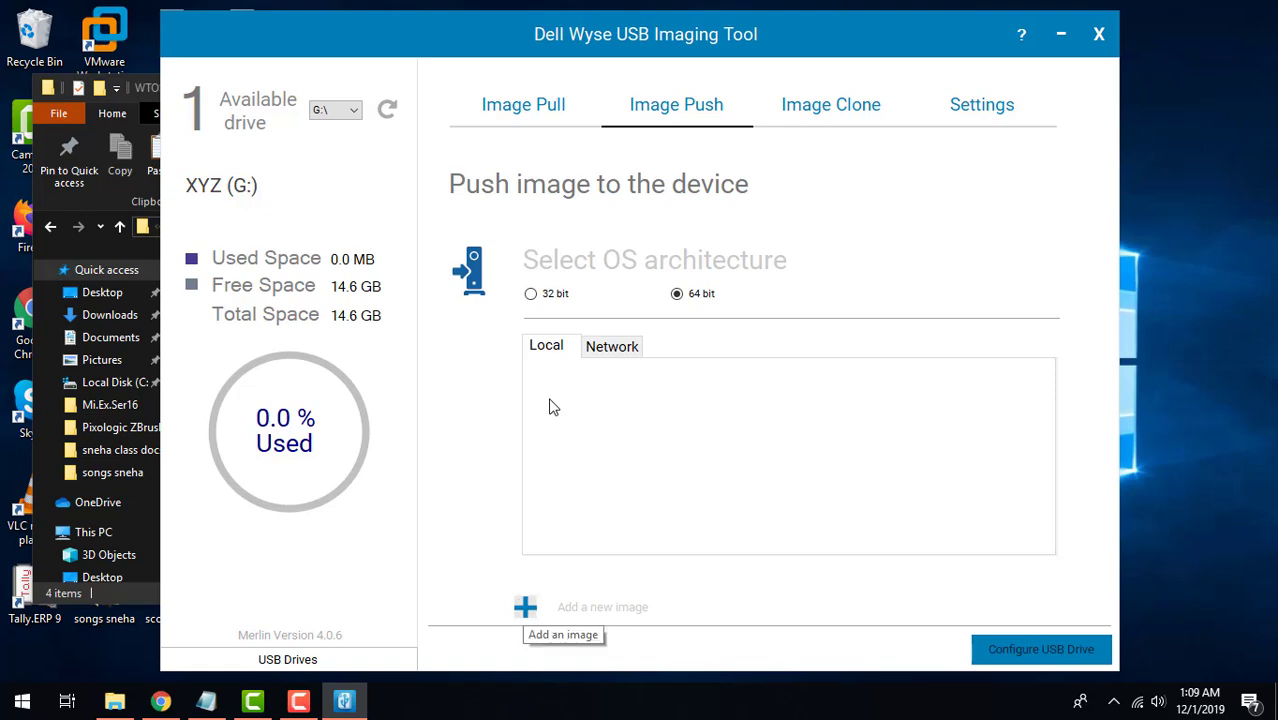
{"action": "key", "text": "Return"}
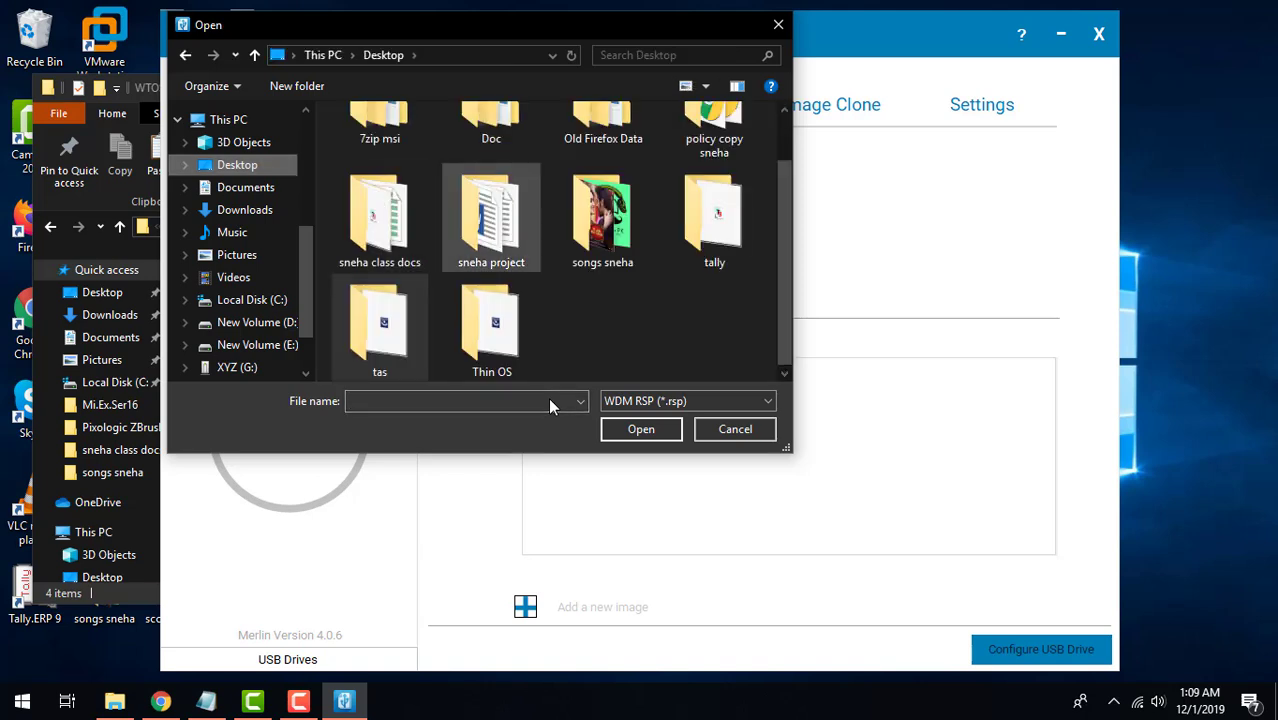
Browse Thin OS > OS_Merlin_v8.6_B013_3040_ENG > 3040_8.6_013_EN > WTOS_3040_8192_0 in the Open dialog.
{"action": "scroll", "coordinate": [602, 220], "scroll_direction": "up", "scroll_amount": 1}
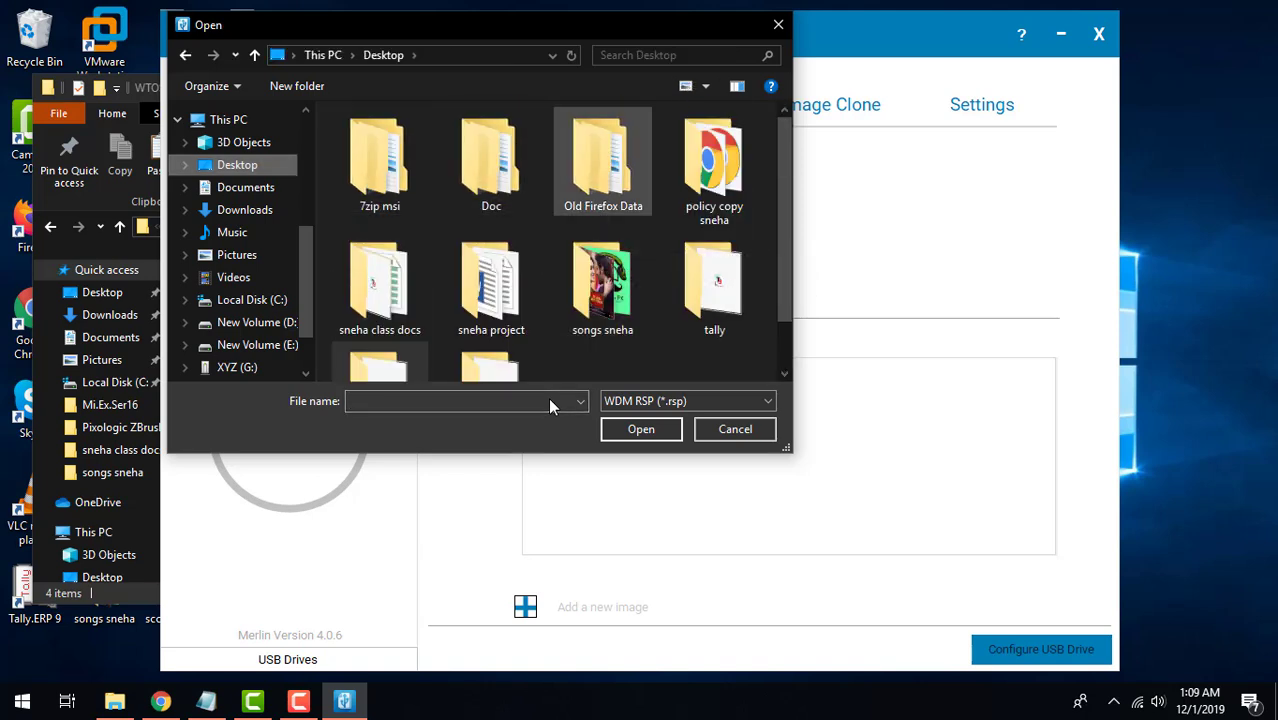
{"action": "scroll", "coordinate": [490, 200], "scroll_direction": "down", "scroll_amount": 1}
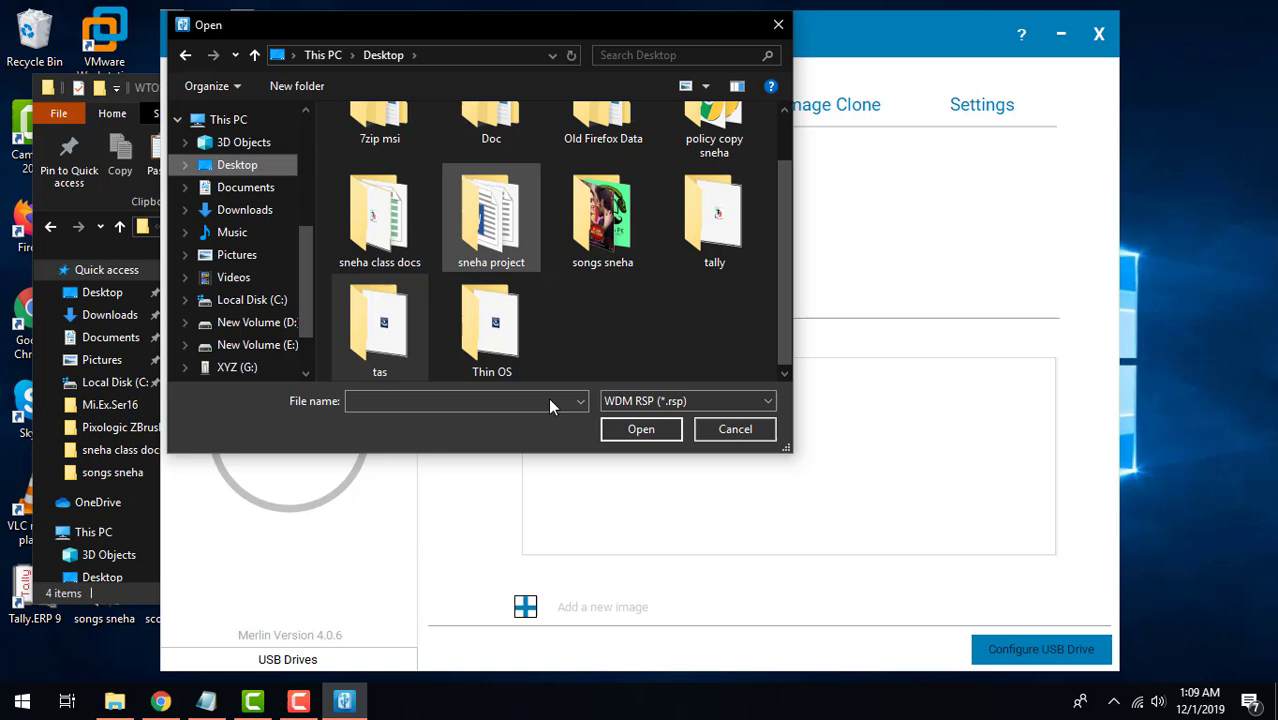
{"action": "key", "text": "Return"}
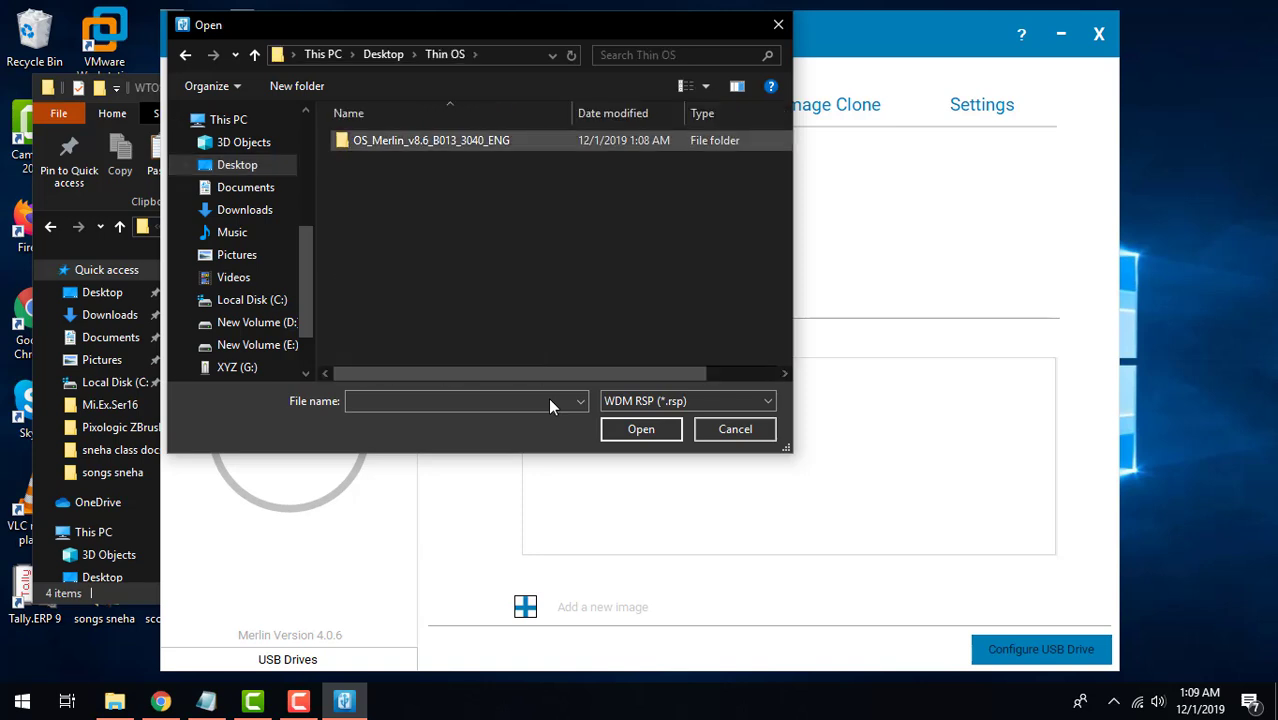
{"action": "key", "text": "Return"}
{"action": "key", "text": "Return"}
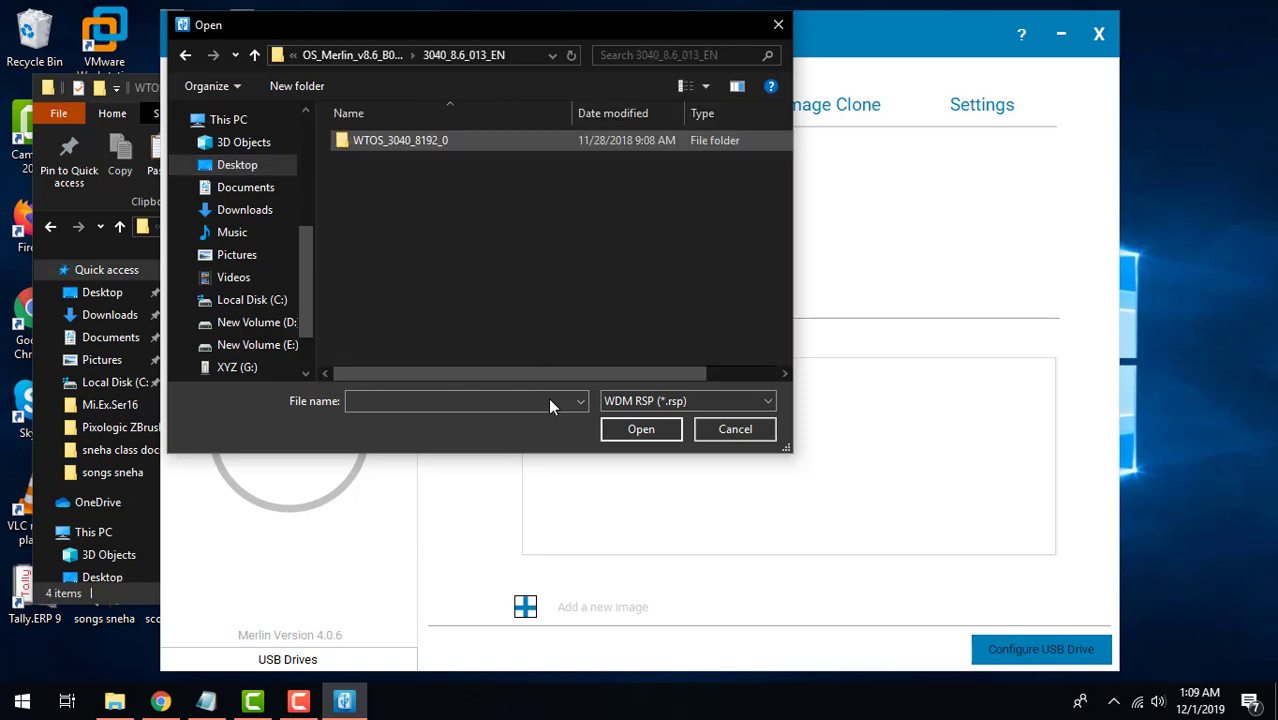
{"action": "key", "text": "Return"}
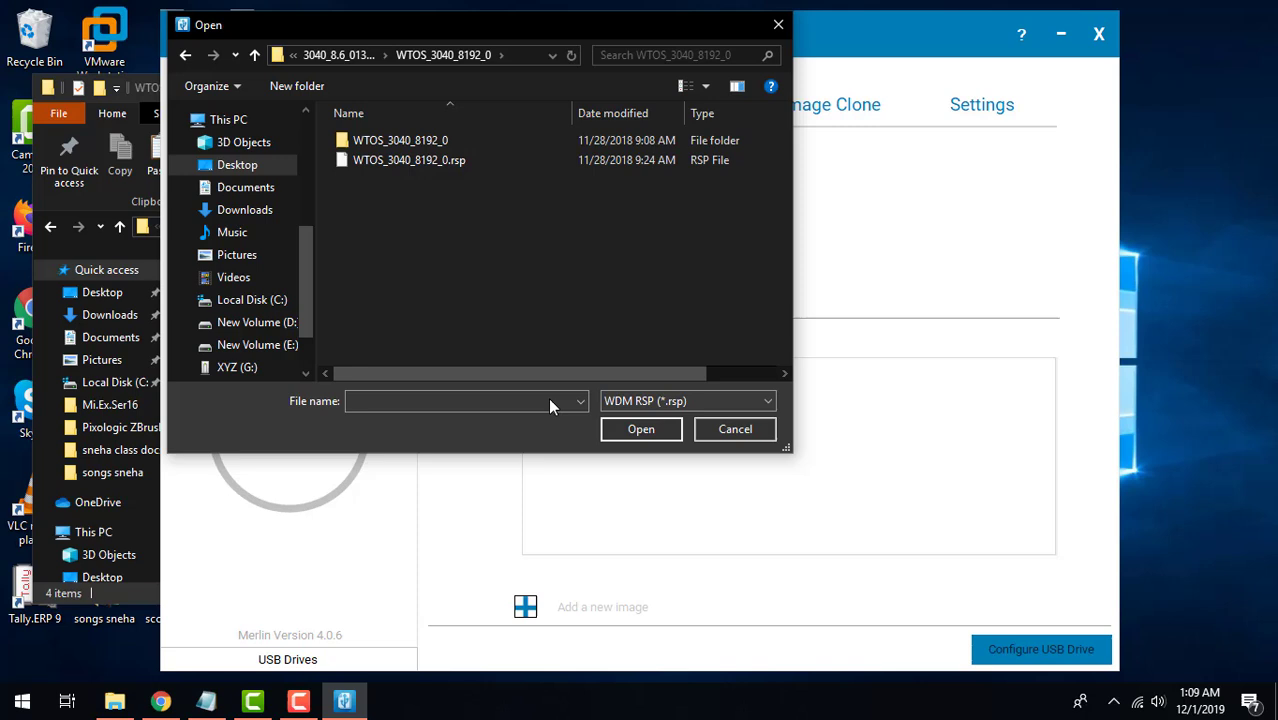
{"action": "key", "text": "Down"}
Set the file type to Command XML and load the inner folder's commandsXml as the new image.
{"action": "key", "text": "Tab"}
{"action": "key", "text": "Tab"}
{"action": "key", "text": "alt+Down"}
{"action": "key", "text": "Down"}
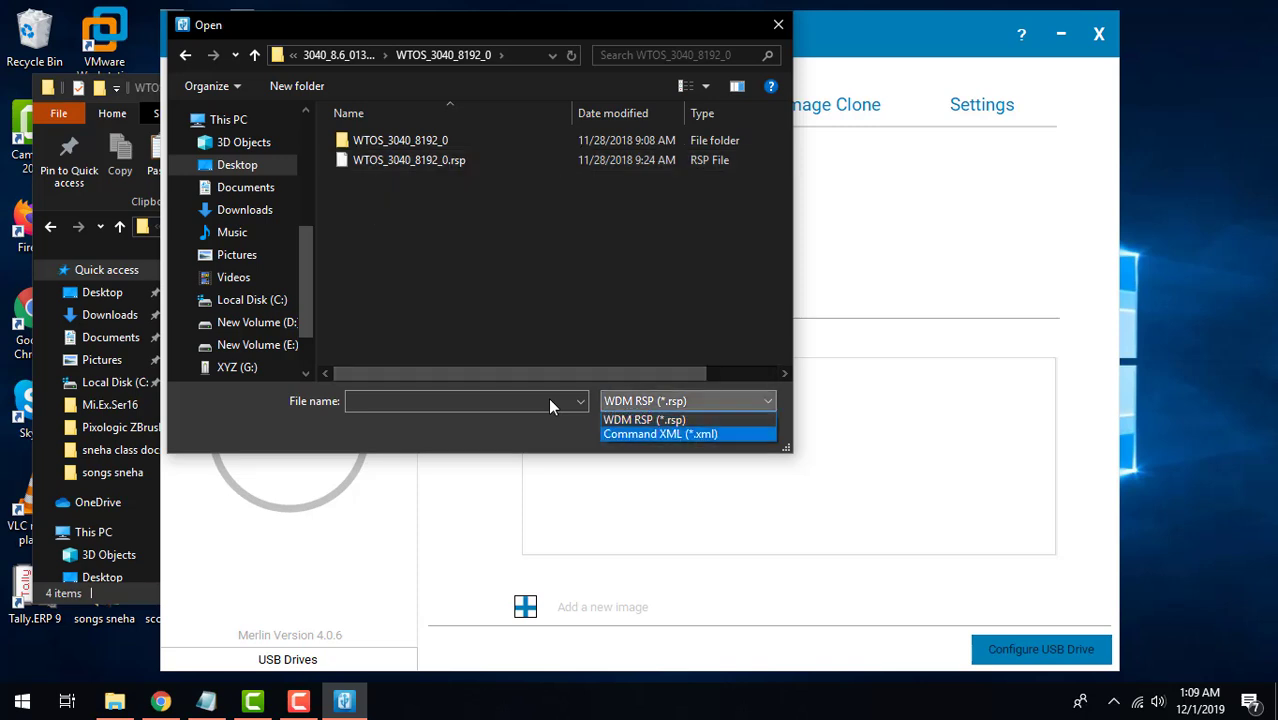
{"action": "key", "text": "Return"}
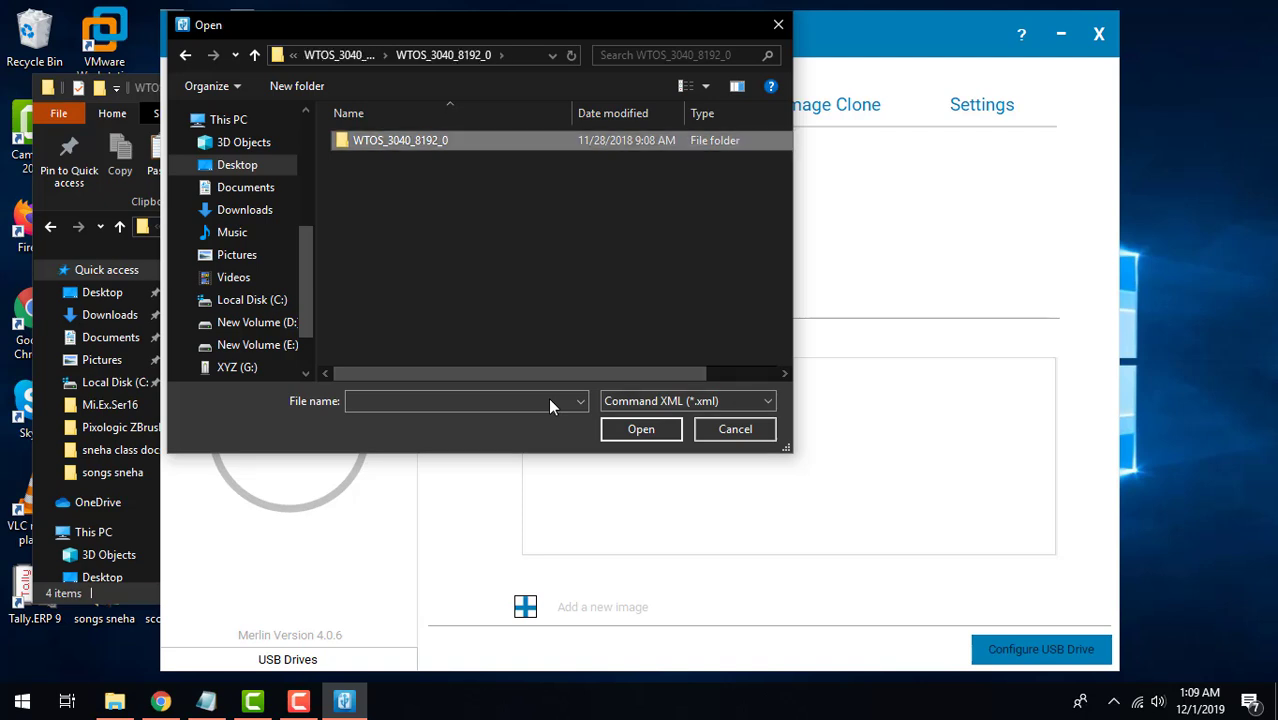
{"action": "key", "text": "Return"}
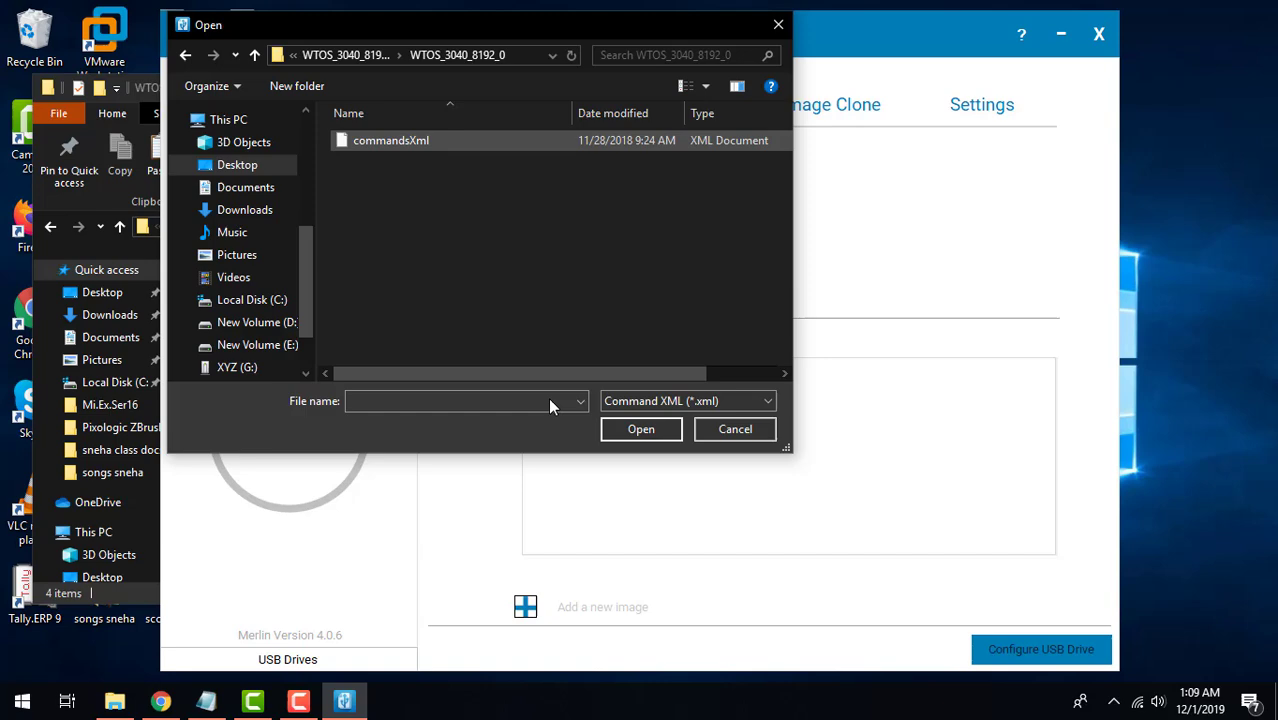
{"action": "key", "text": "Down"}
{"action": "key", "text": "Return"}
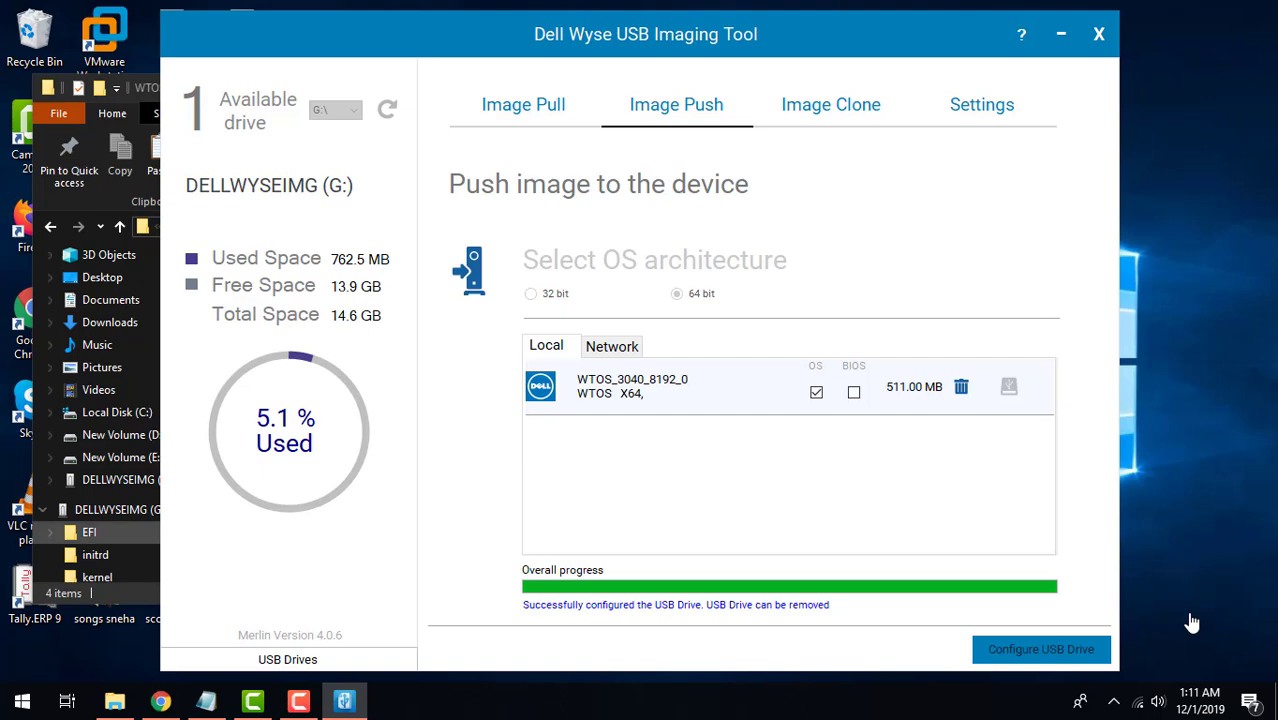
Open the WTOS_3040_8192_0 folder on DELLWYSEIMG (G:) to confirm commandsXml, part1Image1 and part1Image2 were copied.
{"action": "key", "text": "alt+Tab"}
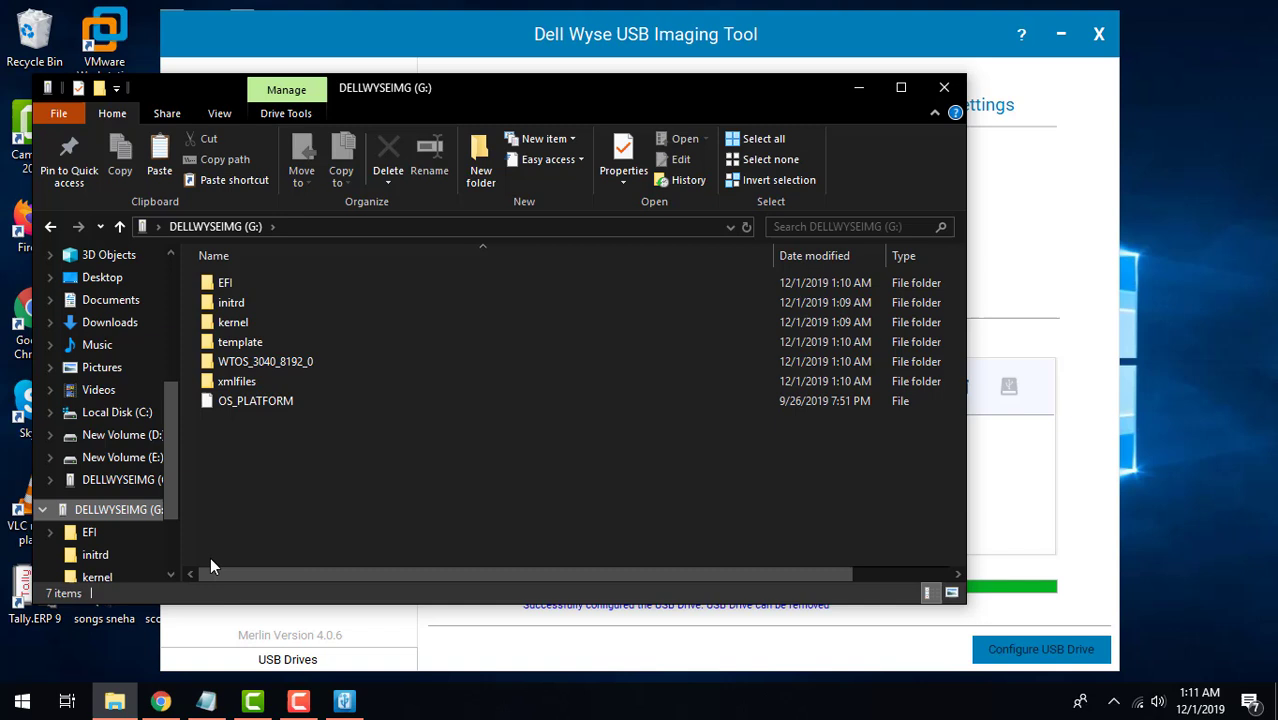
{"action": "double_click", "coordinate": [299, 364]}
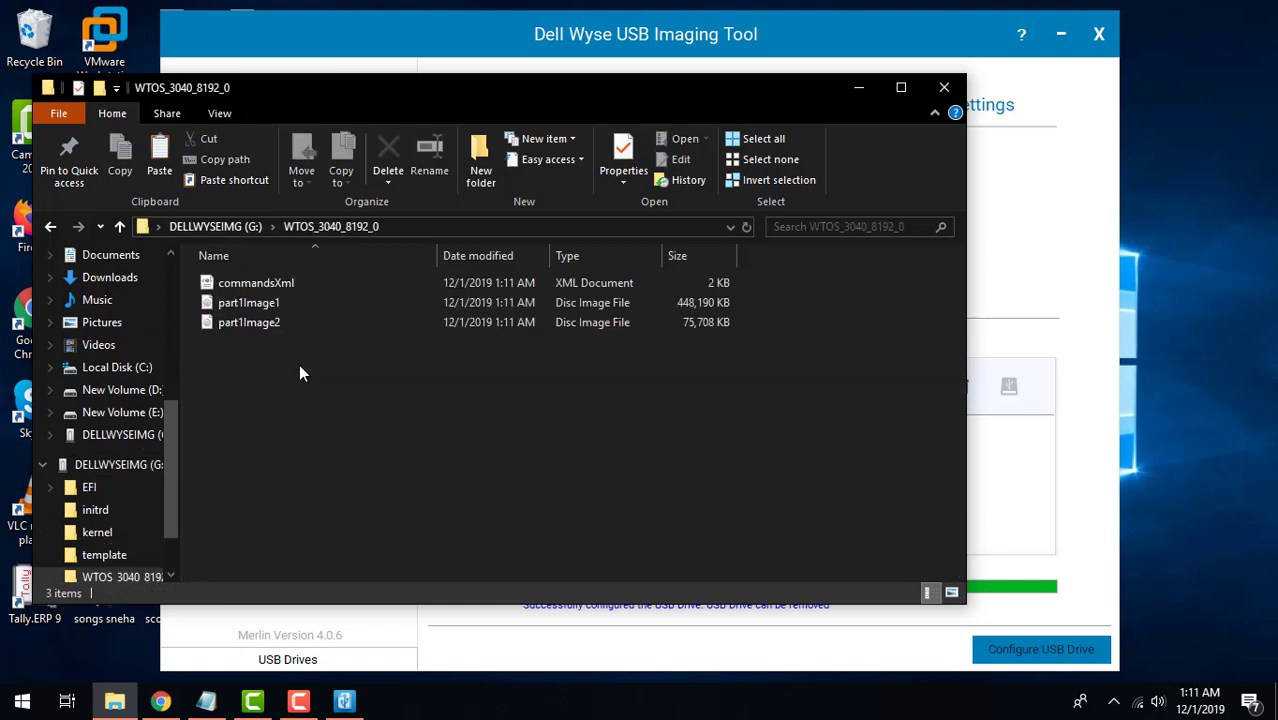
{"action": "left_click", "coordinate": [313, 716]}
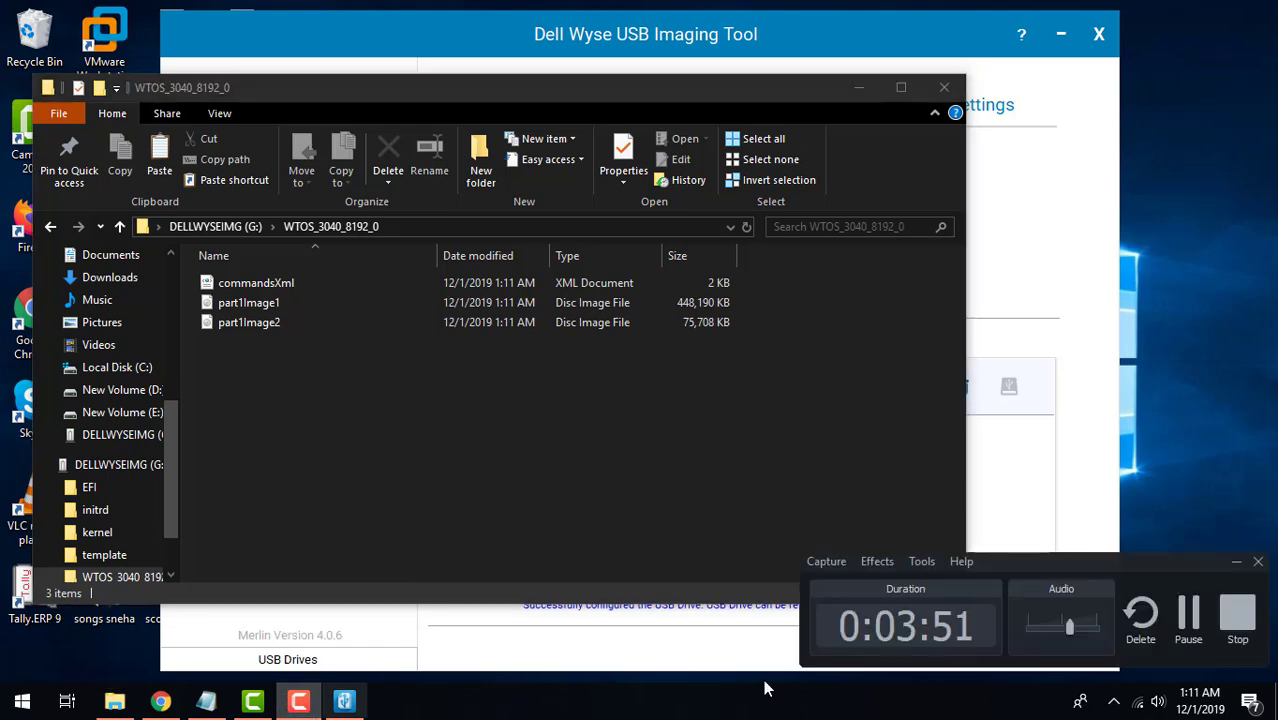